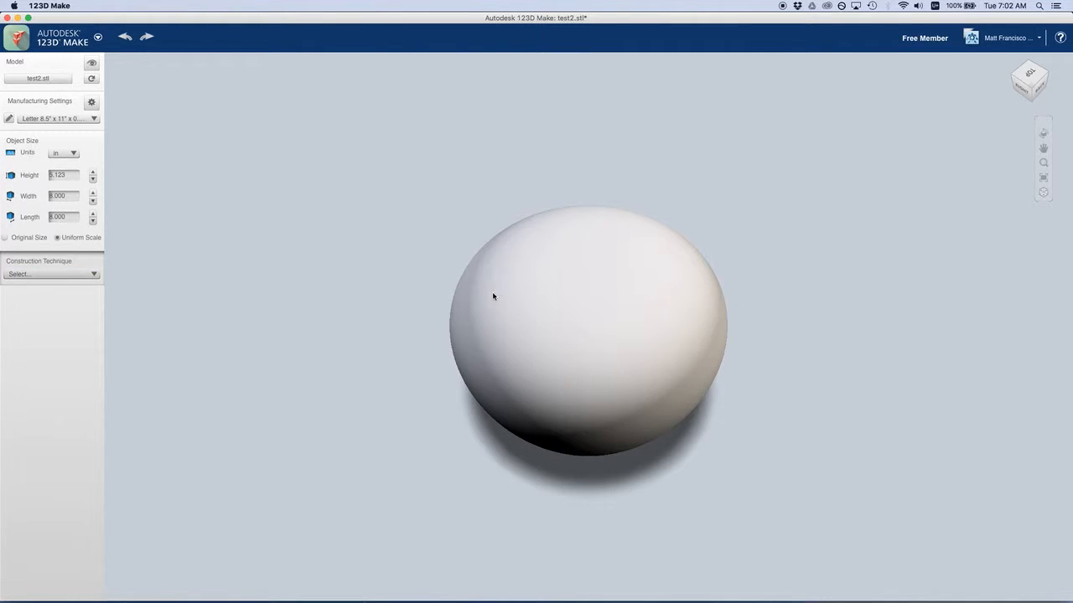
Step: Set the construction technique of the model to Radial Slices
drag(407, 188, 528, 173)
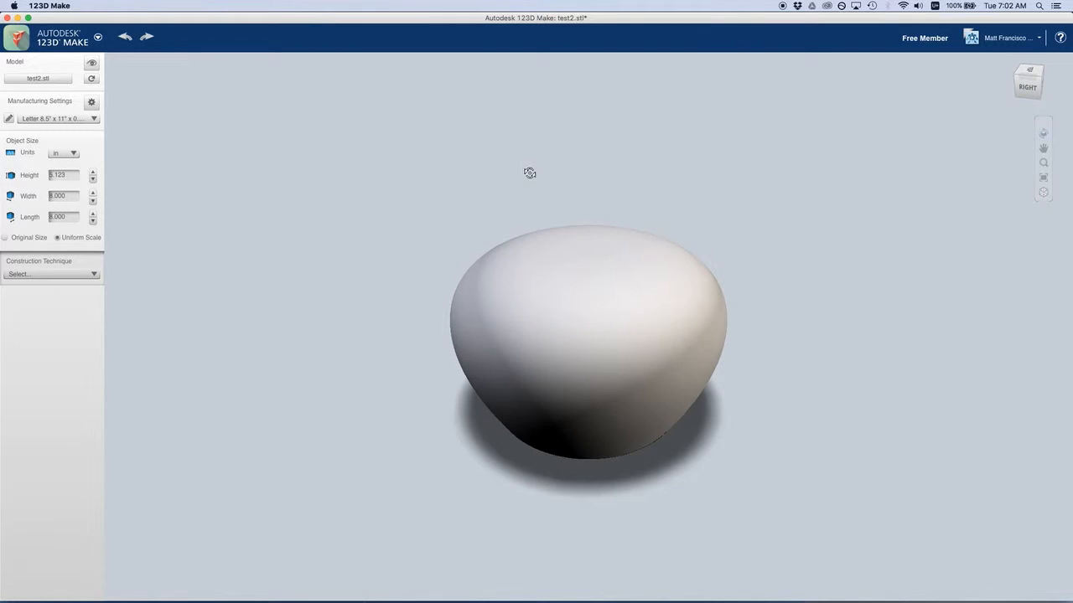
click(72, 274)
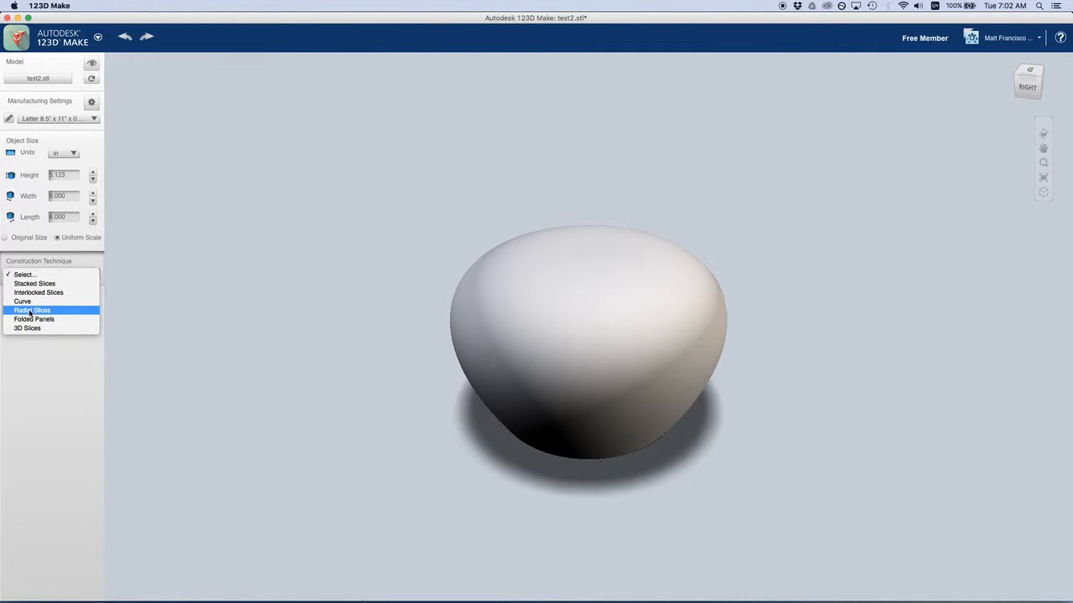
click(30, 311)
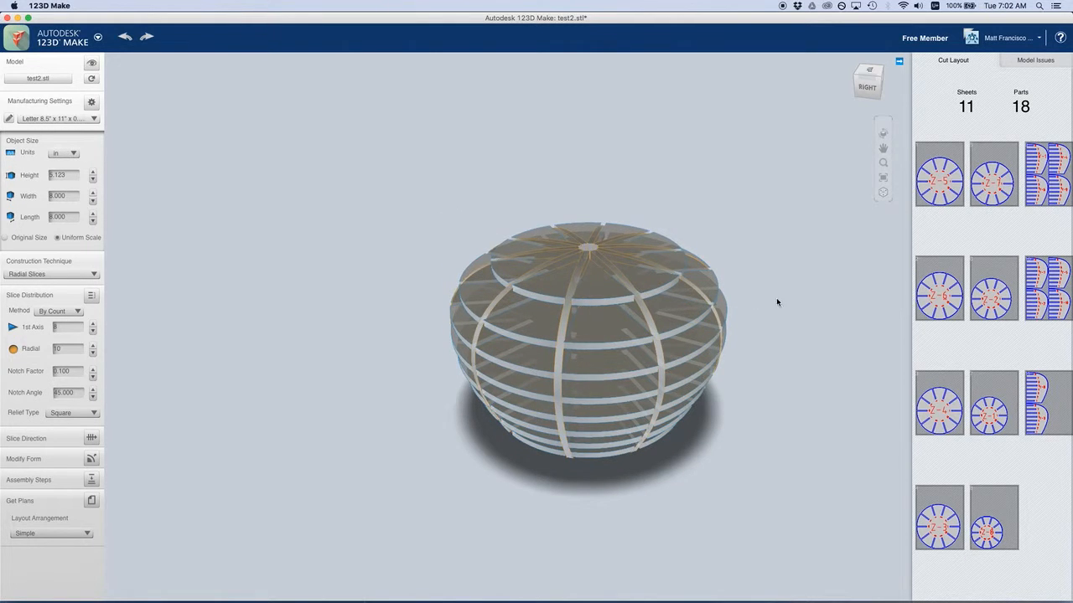
right_drag(776, 302, 662, 275)
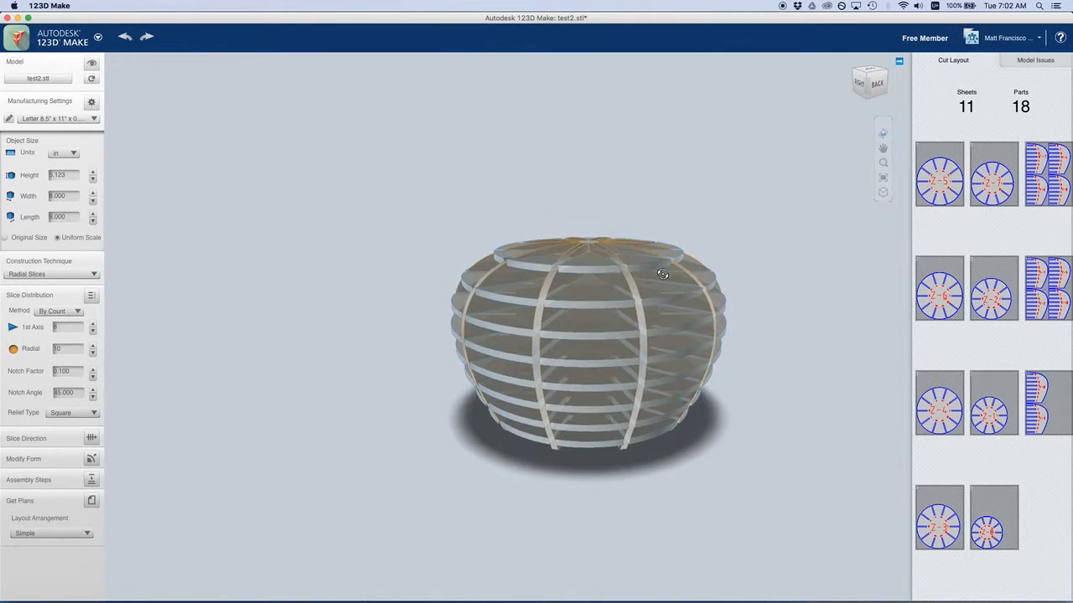
Step: Set the slice distribution to 5 slices along the 1st axis and 8 radial slices
click(93, 333)
click(92, 332)
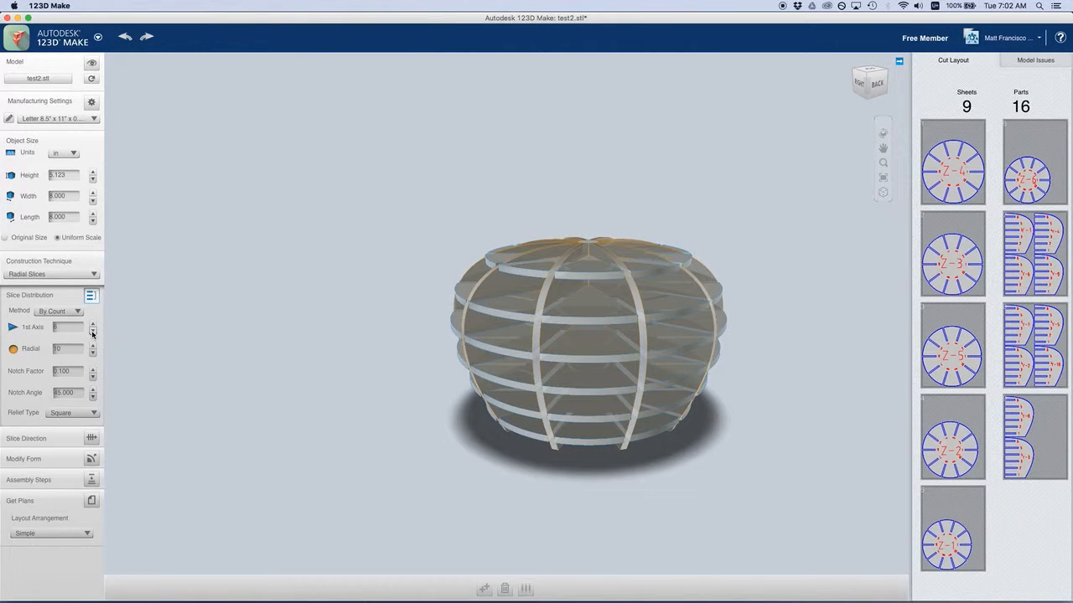
click(92, 333)
click(92, 353)
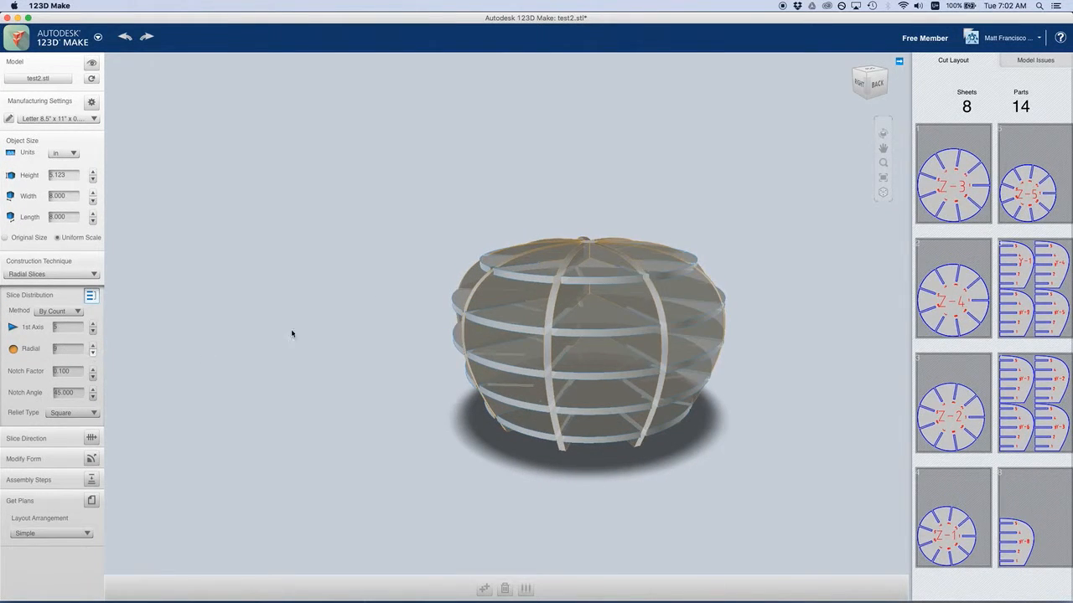
drag(291, 334, 290, 305)
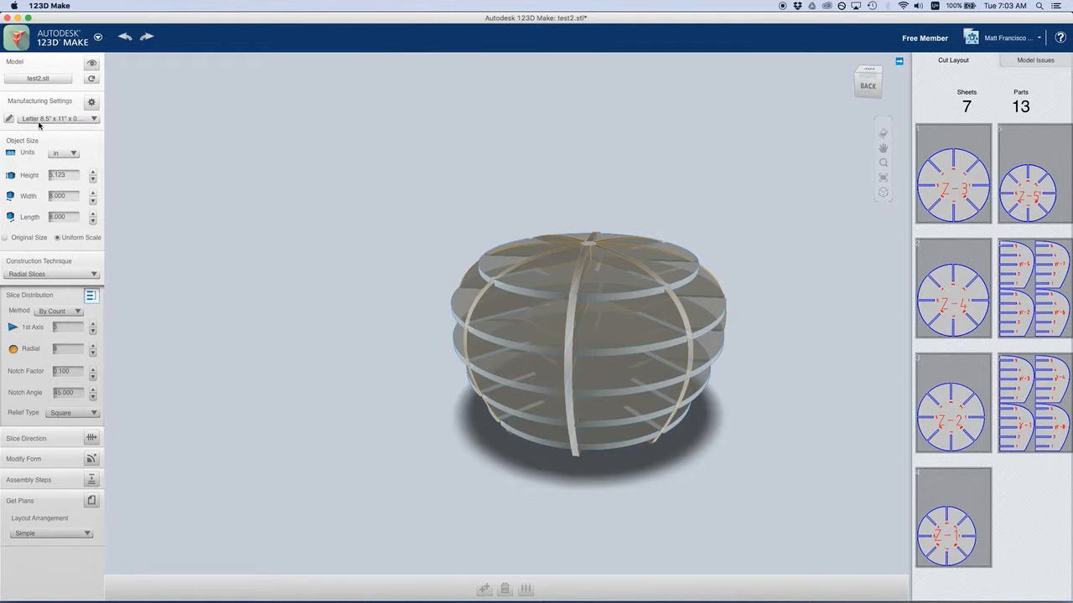
Step: Choose the C 20" X 16" material preset and set its thickness to 0.11 in
click(85, 120)
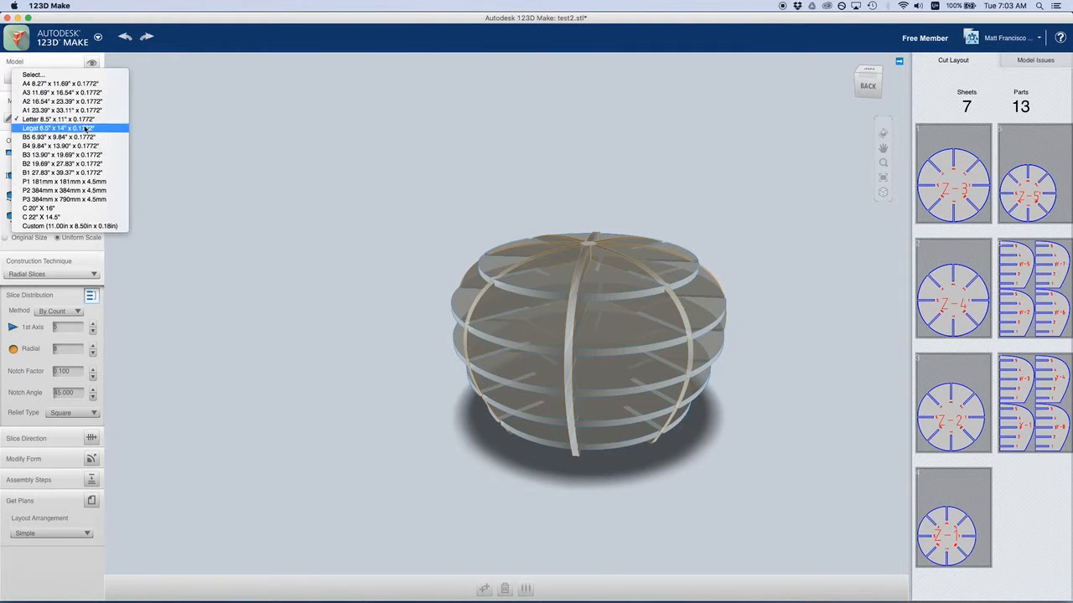
click(84, 209)
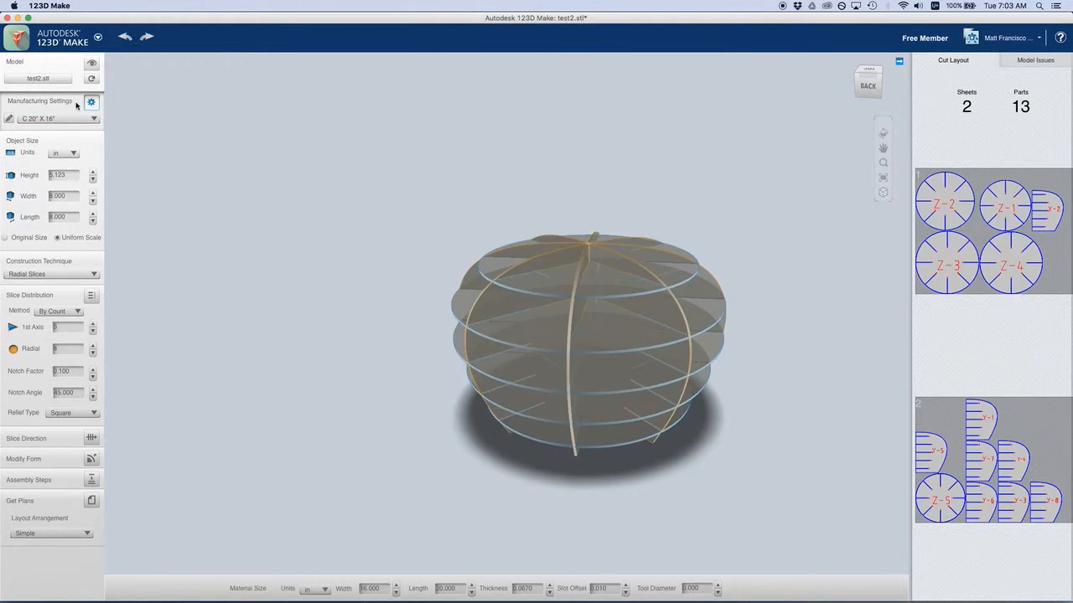
click(527, 588)
text(11)
key(Return)
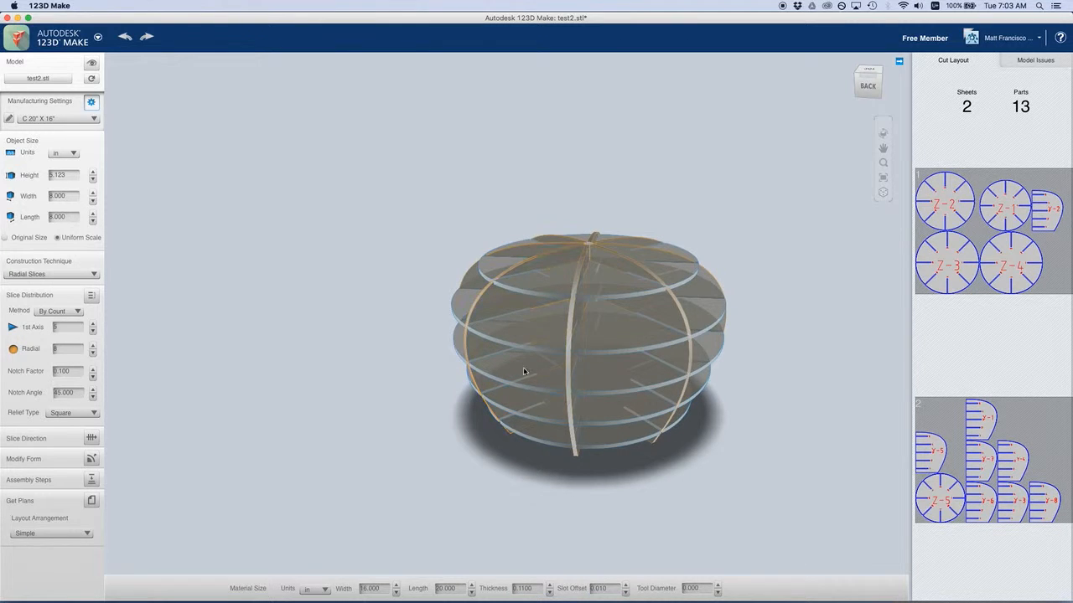
drag(524, 371, 606, 388)
drag(507, 369, 544, 352)
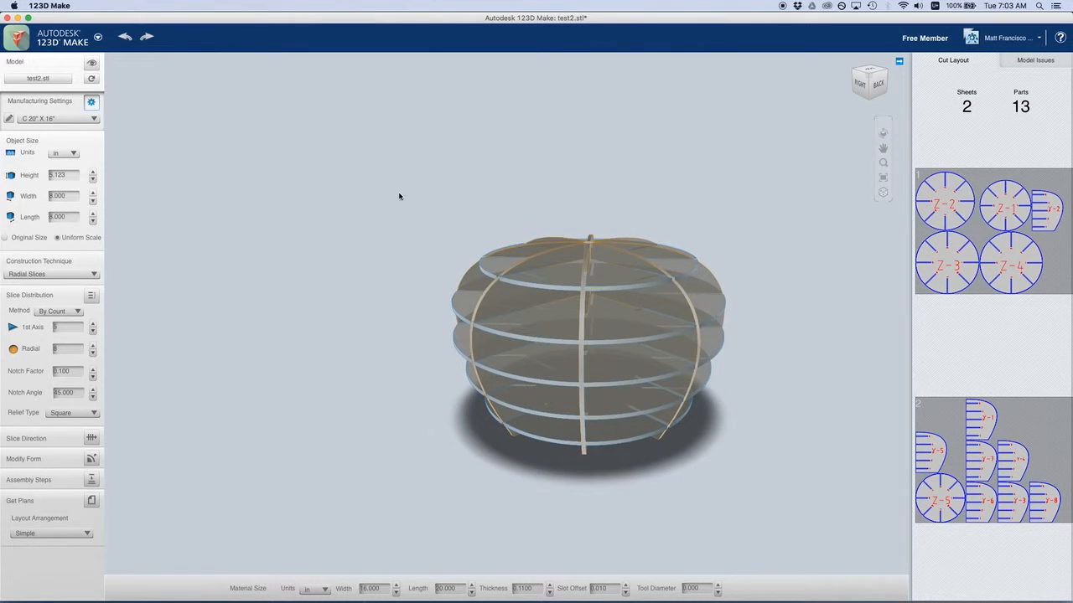
Step: Try the Curve and Interlocked Slices construction techniques on the model and view each result
click(54, 275)
click(54, 267)
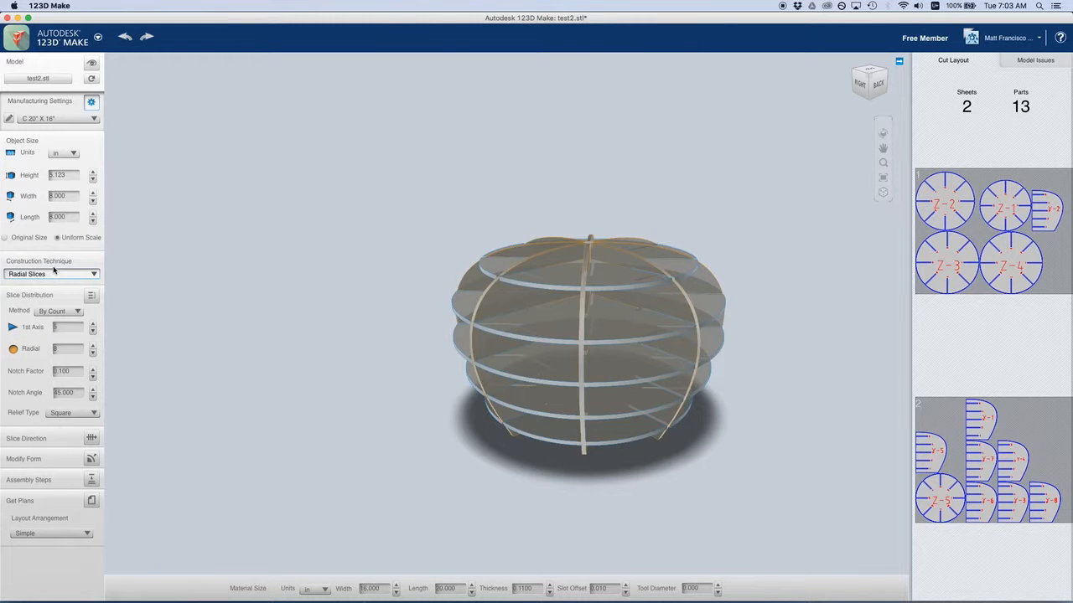
drag(298, 264, 484, 283)
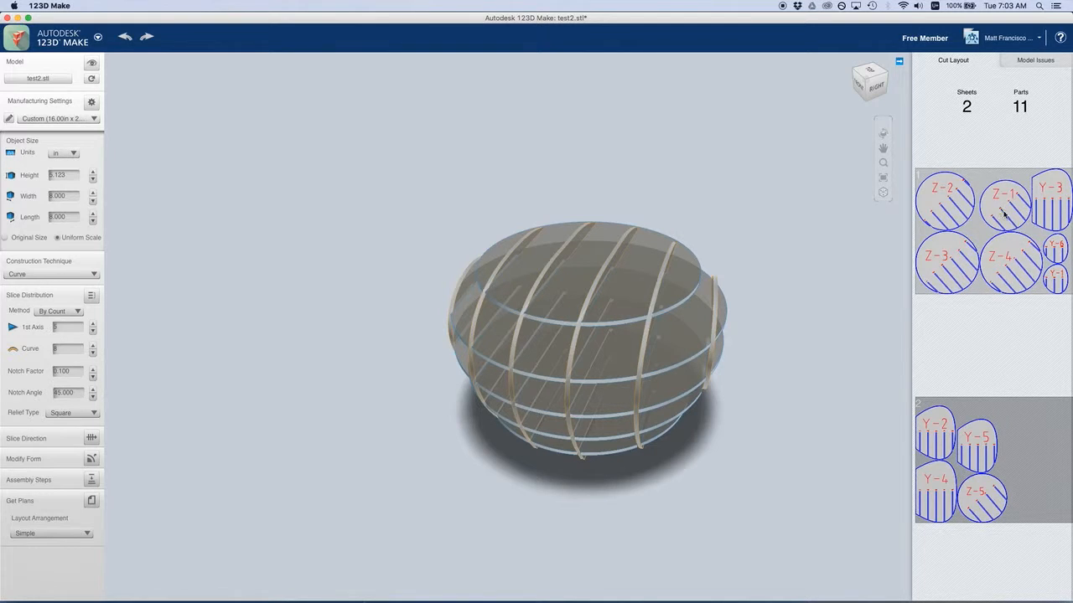
click(77, 276)
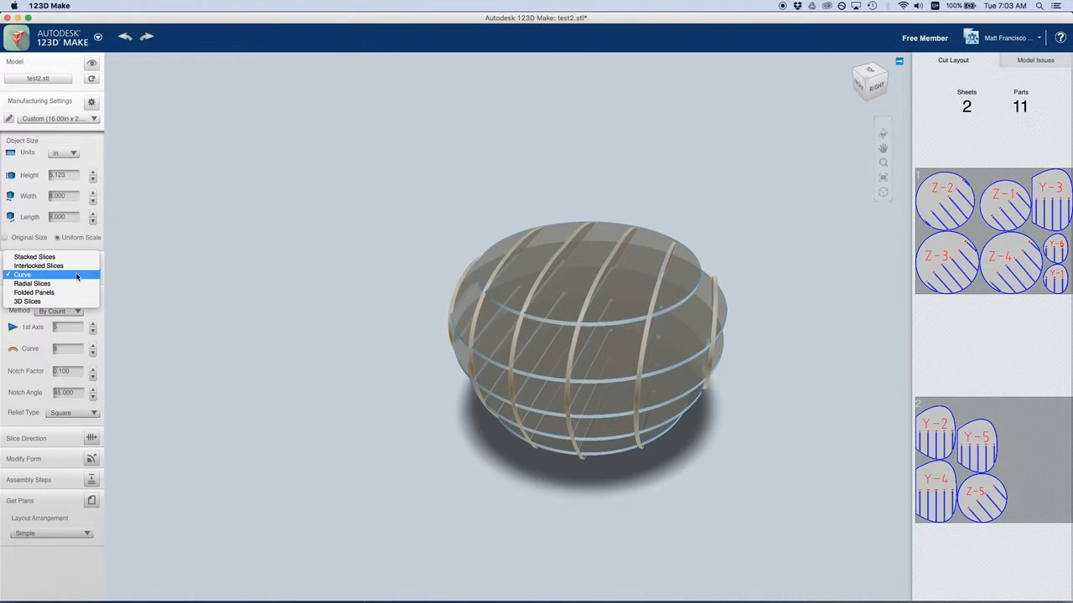
click(38, 266)
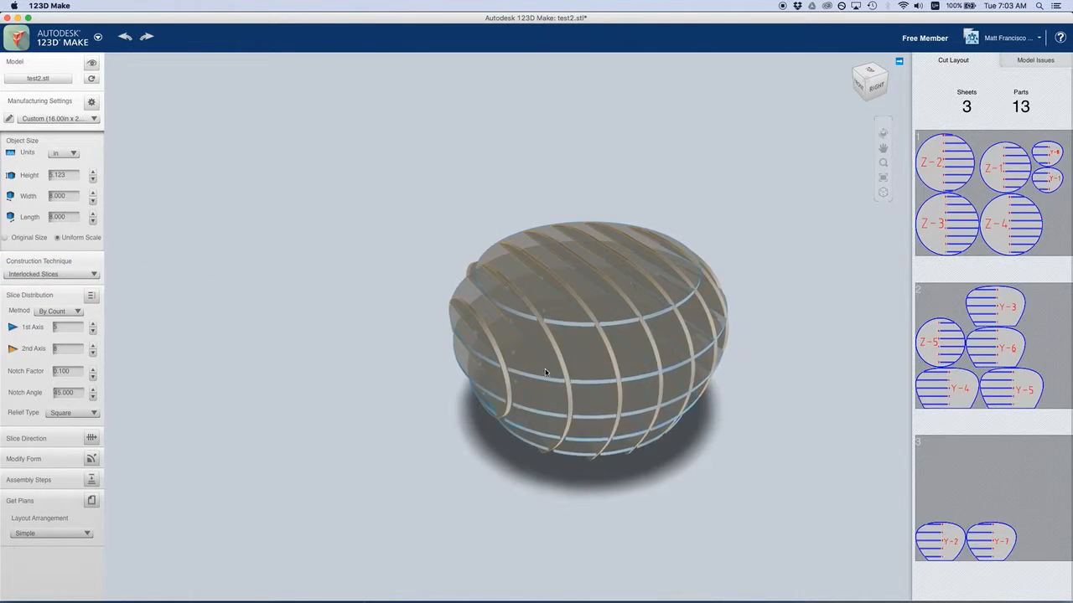
right_drag(446, 273, 312, 275)
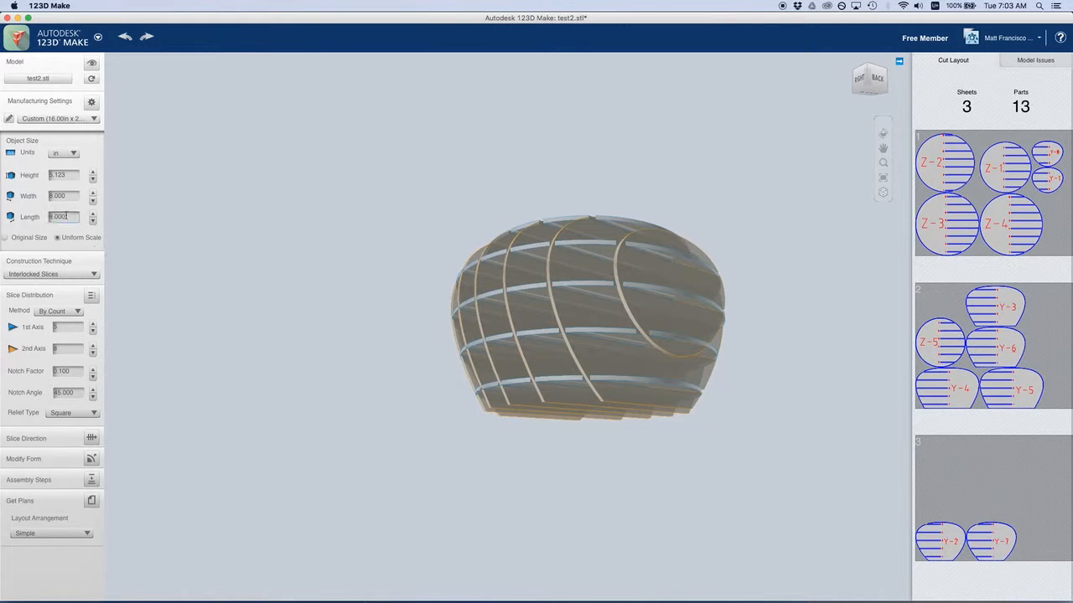
Step: Try the Stacked Slices and Folded Panels construction techniques on the model and view each result
click(56, 282)
click(51, 276)
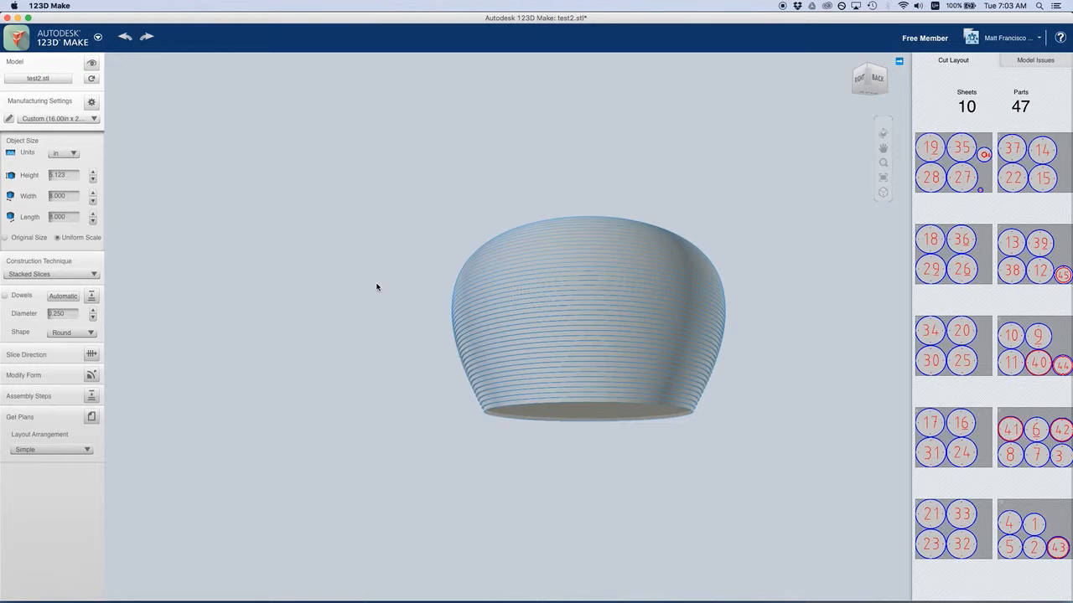
right_drag(378, 288, 501, 377)
click(50, 276)
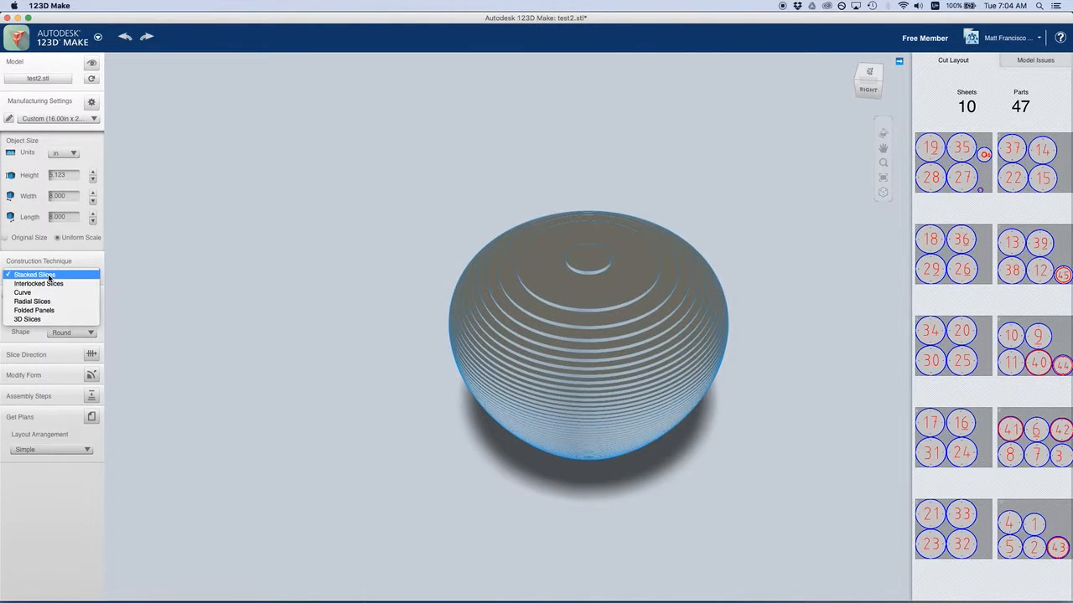
click(35, 310)
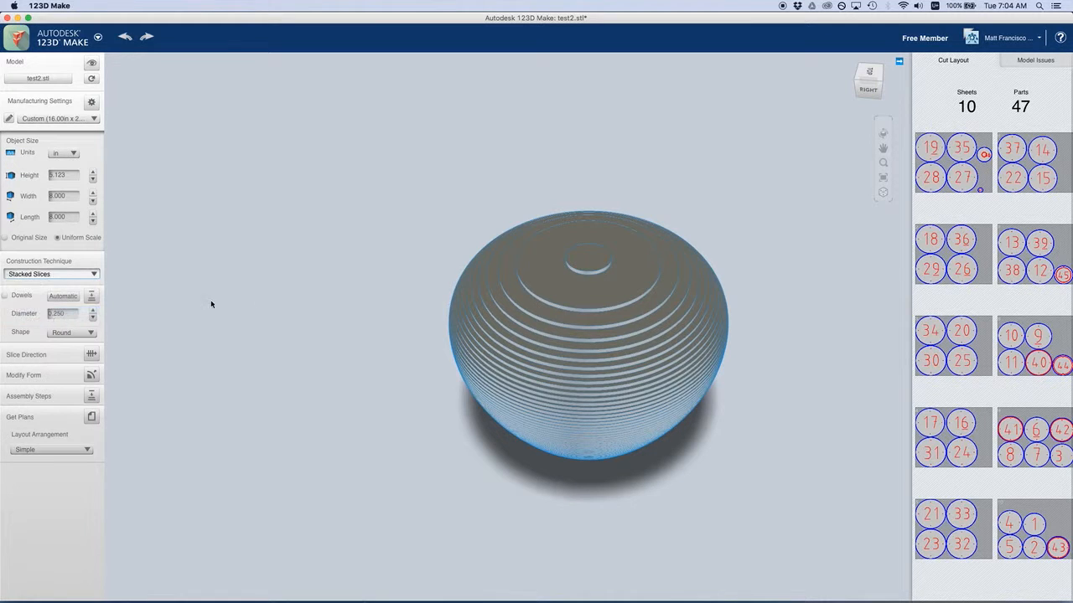
right_drag(307, 316, 337, 289)
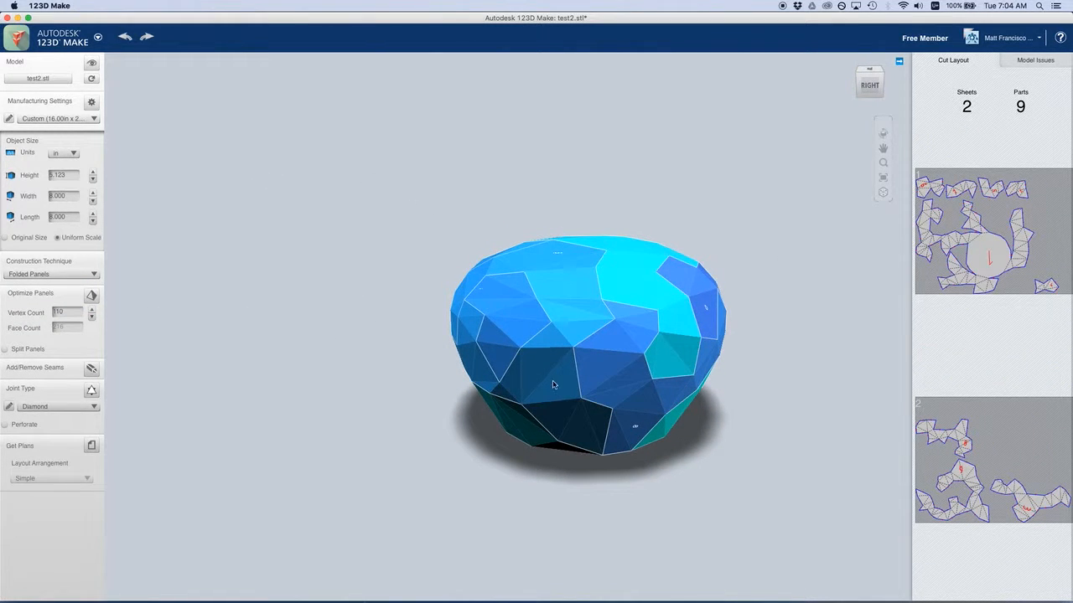
right_drag(423, 219, 366, 277)
key(super+Tab)
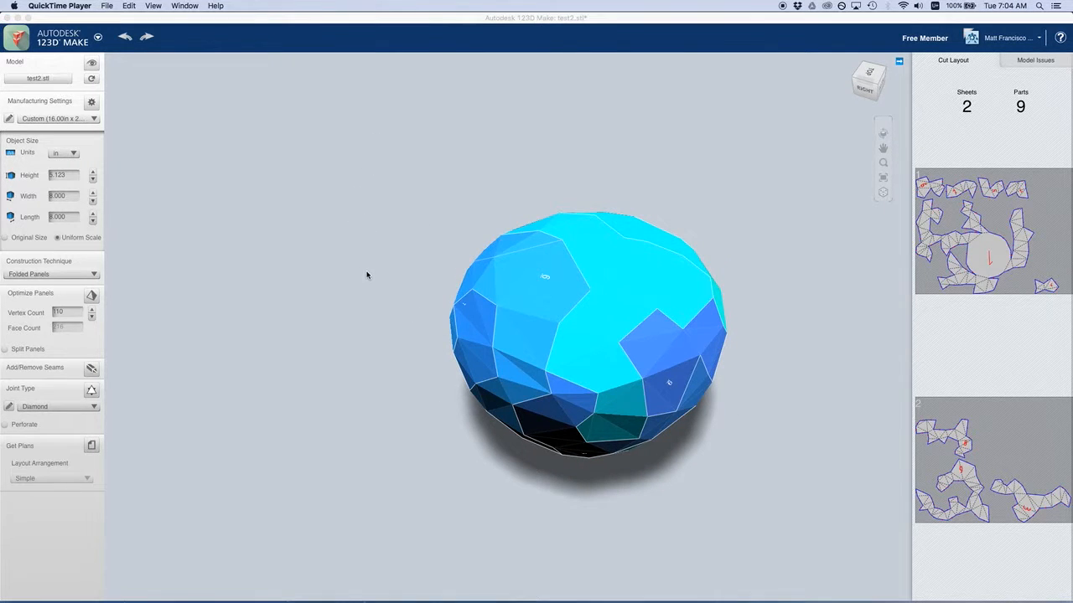
key(super+Tab)
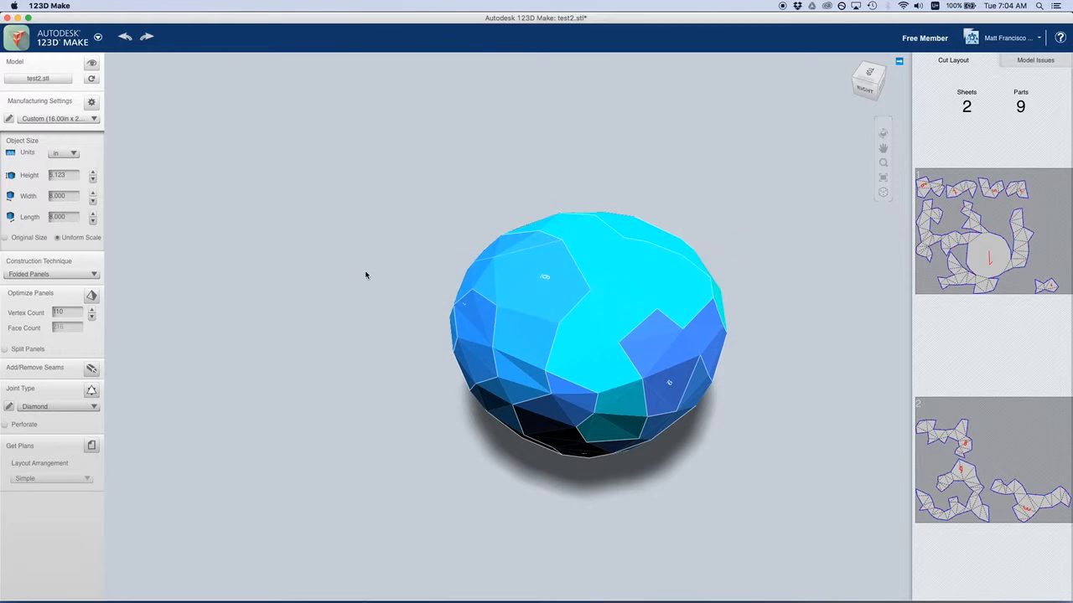
Step: Return the model's construction technique to Radial Slices
click(56, 275)
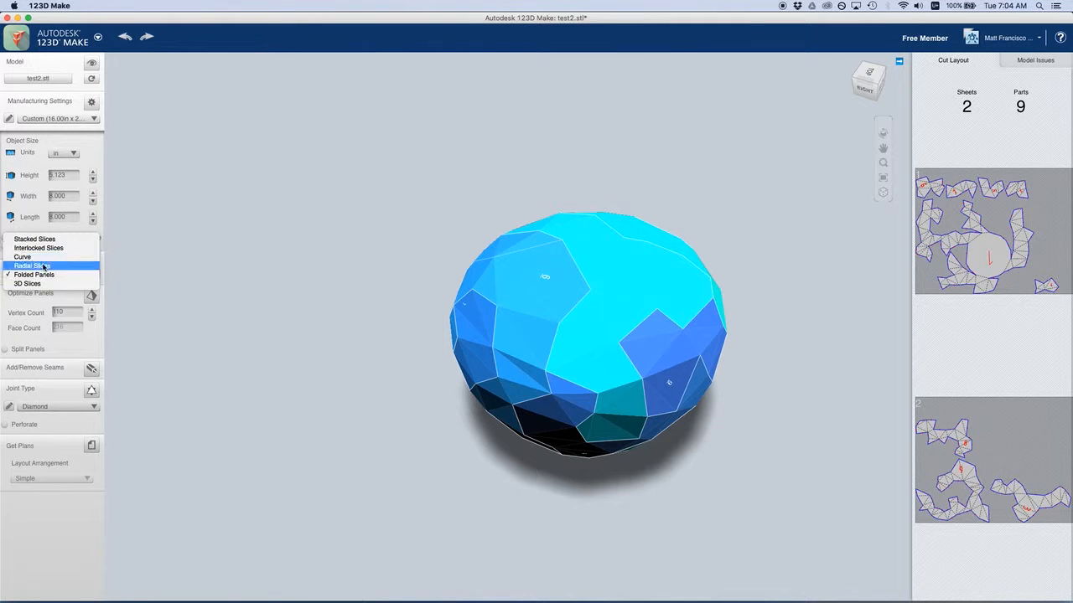
click(47, 266)
mouse_move(439, 244)
mouse_down()
mouse_move(481, 156)
mouse_move(567, 132)
mouse_move(478, 154)
mouse_move(421, 185)
mouse_move(431, 227)
mouse_up()
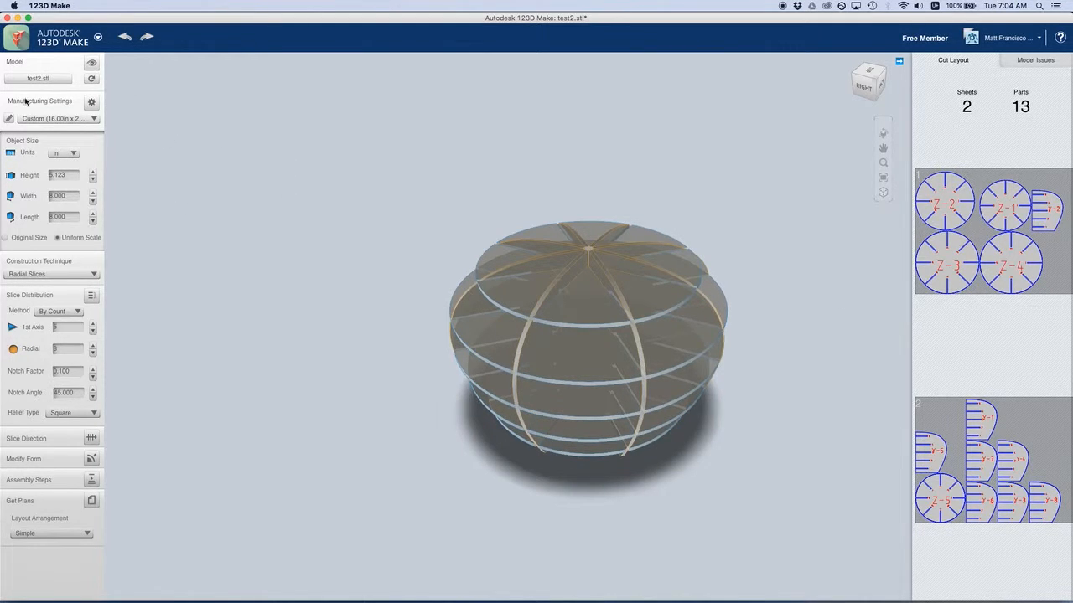
Step: Set the width of the custom material sheet to 50 in in the manufacturing settings
click(92, 102)
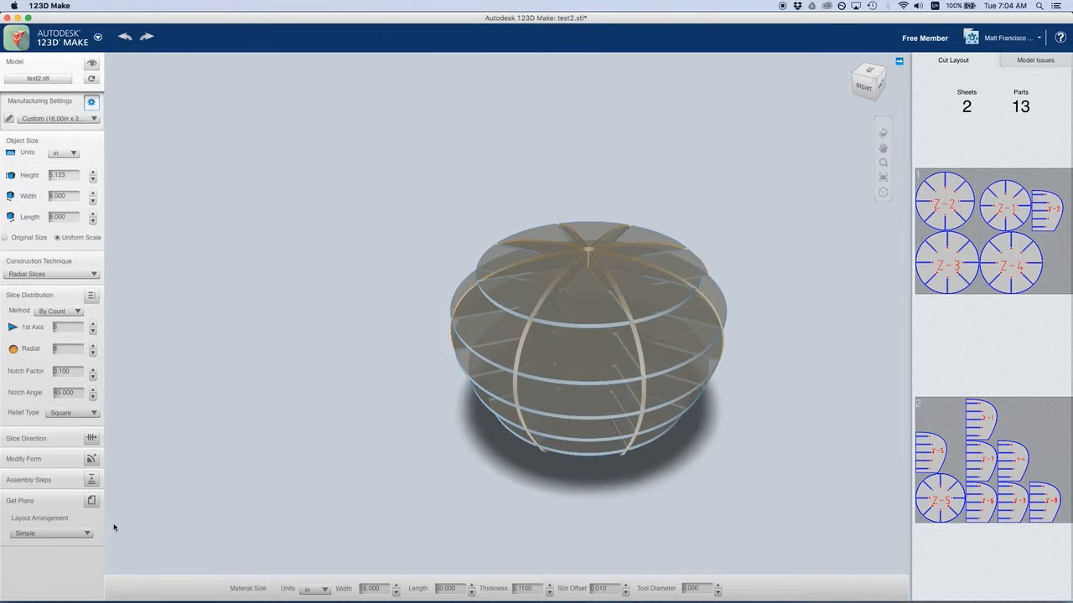
click(70, 120)
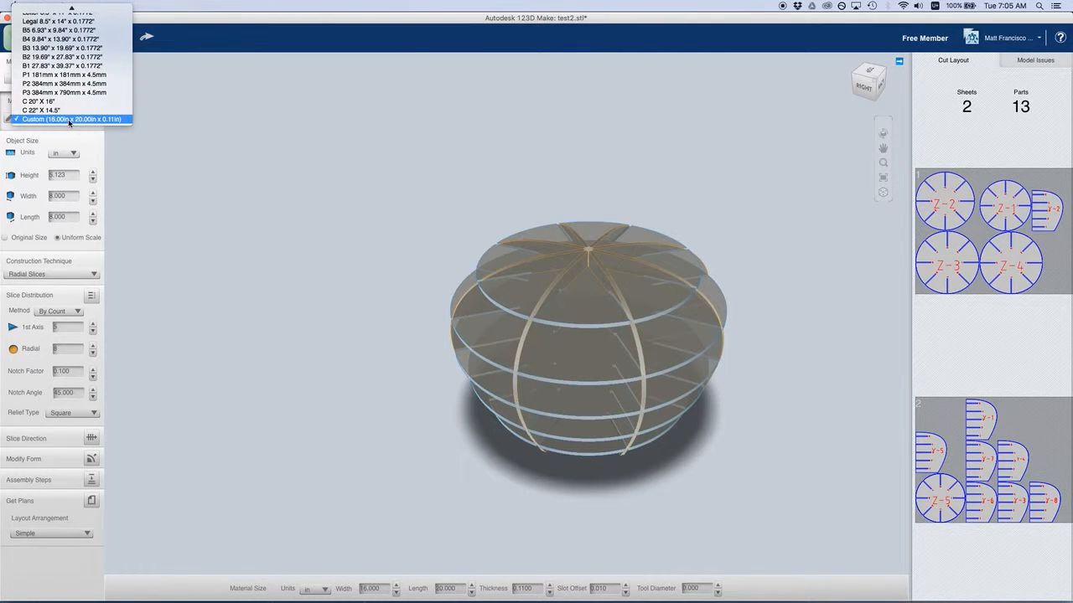
click(73, 120)
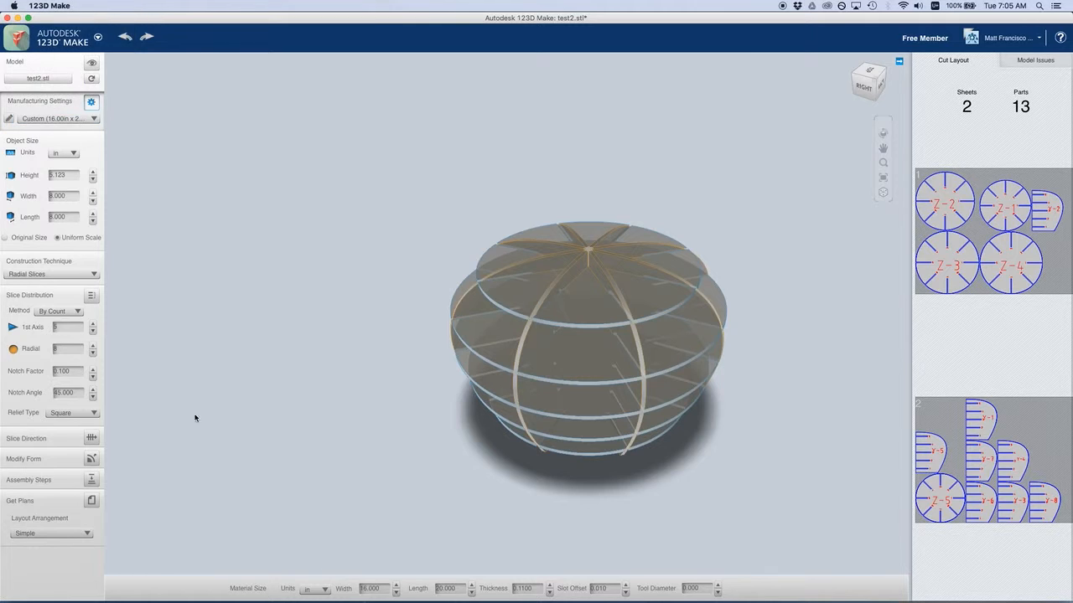
double_click(374, 589)
text(50)
key(Return)
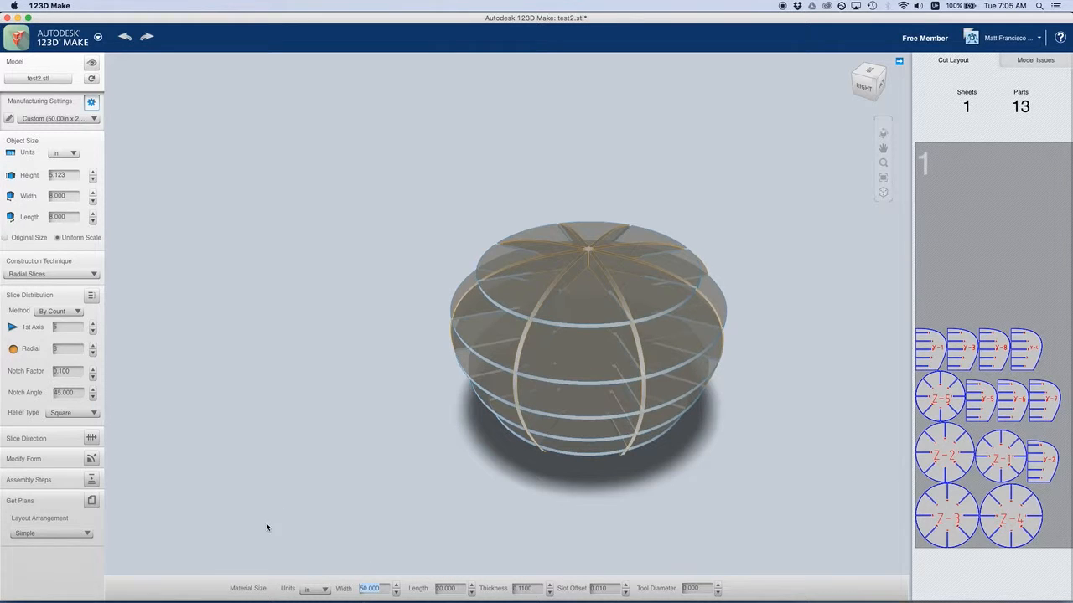
click(244, 510)
Step: Export the cutting plans as a DXF file in inches named test2
click(89, 503)
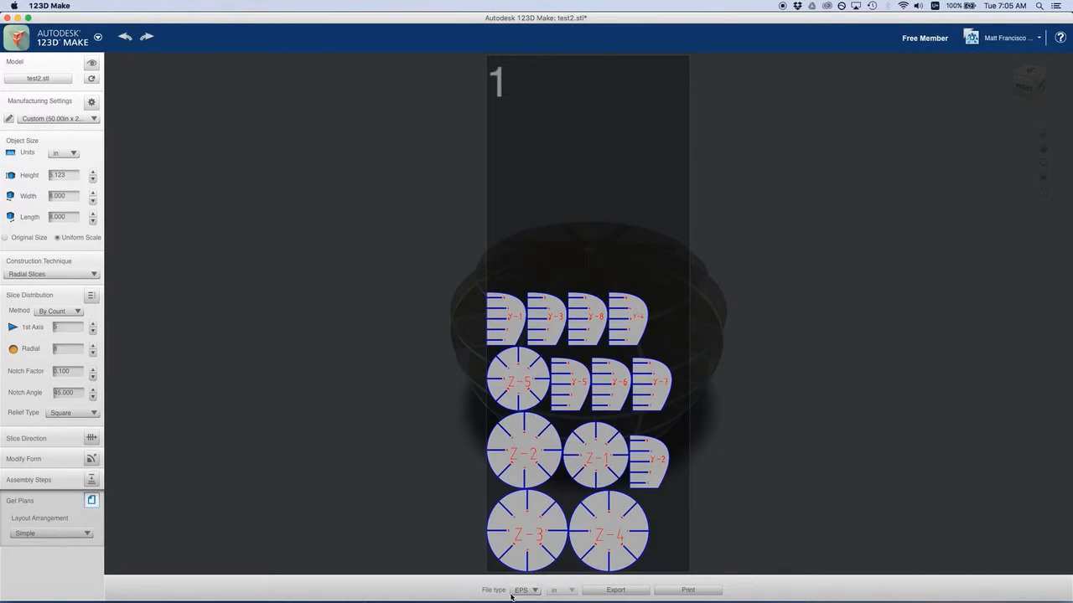
click(519, 591)
click(521, 577)
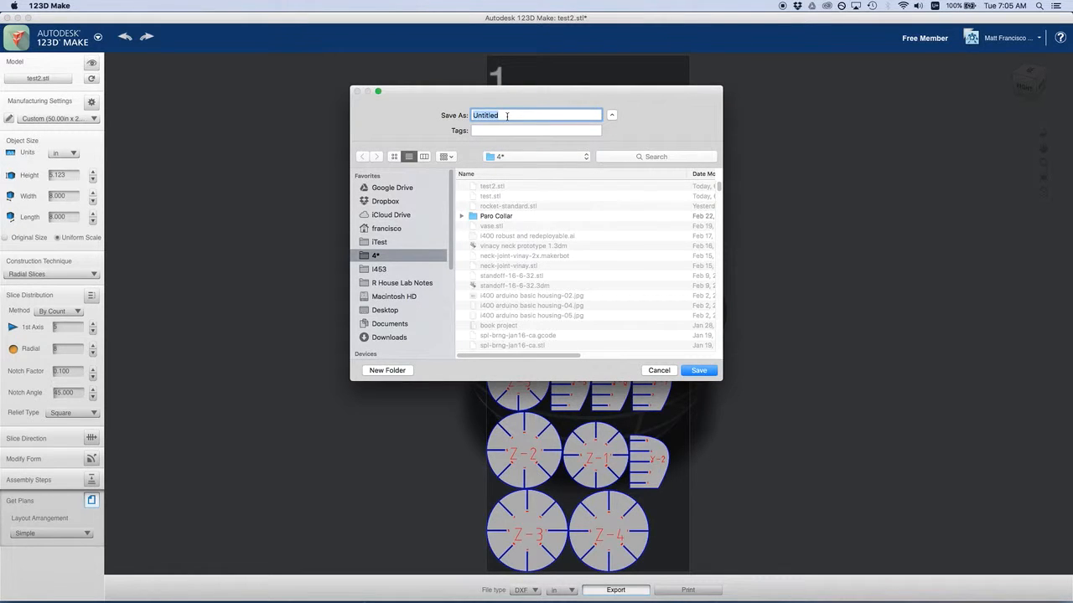
key(BackSpace)
text(test2)
key(Return)
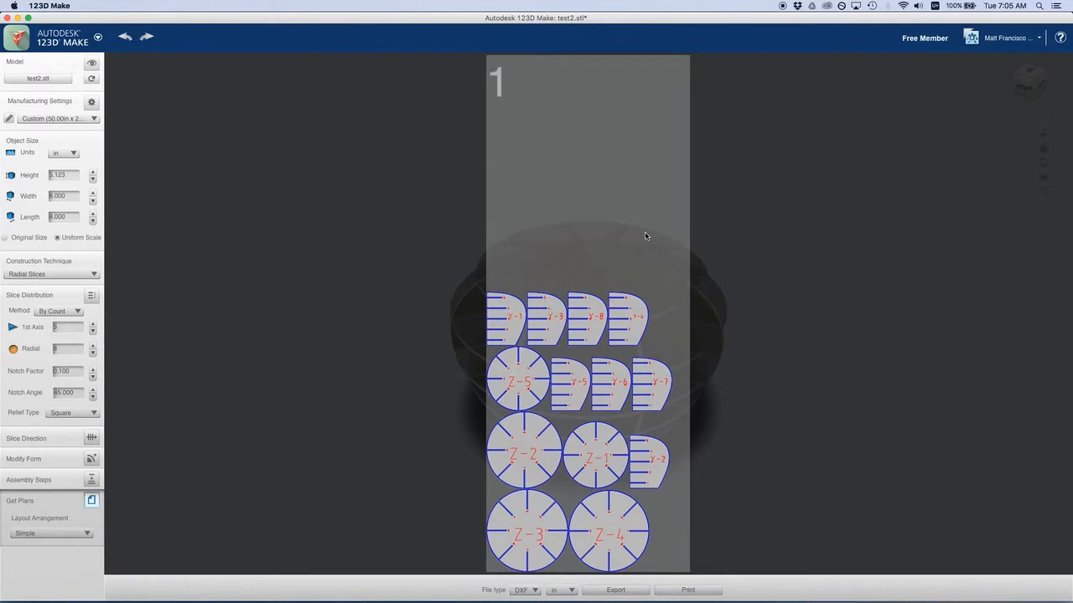
Step: Switch to Illustrator and open test2.dxf from the 4* folder at original size, with 1 unit equal to 1 inch
key(super+Tab)
key(super+Tab)
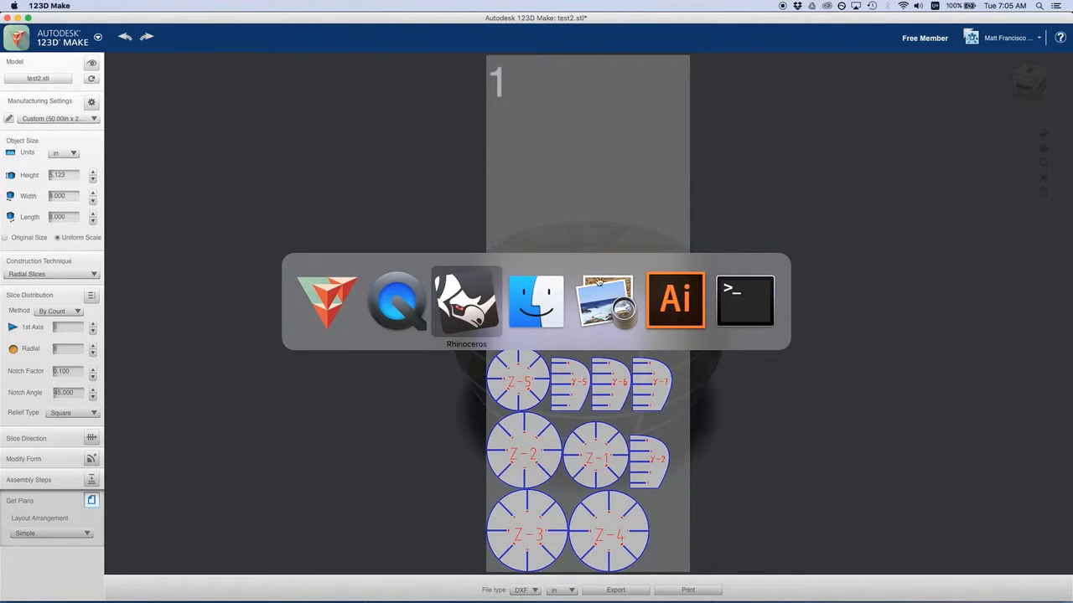
click(686, 298)
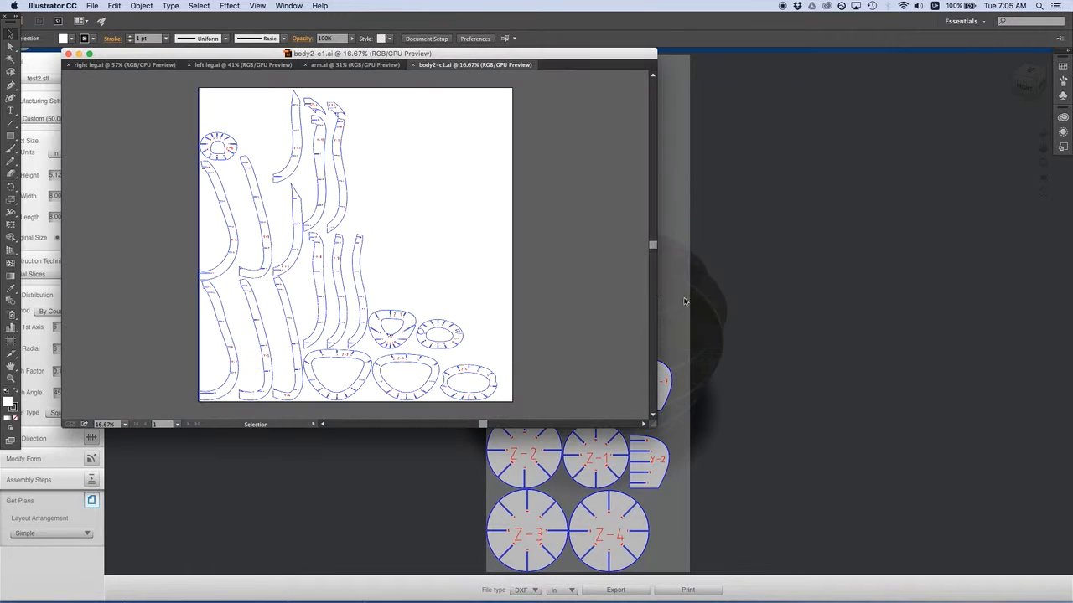
click(92, 6)
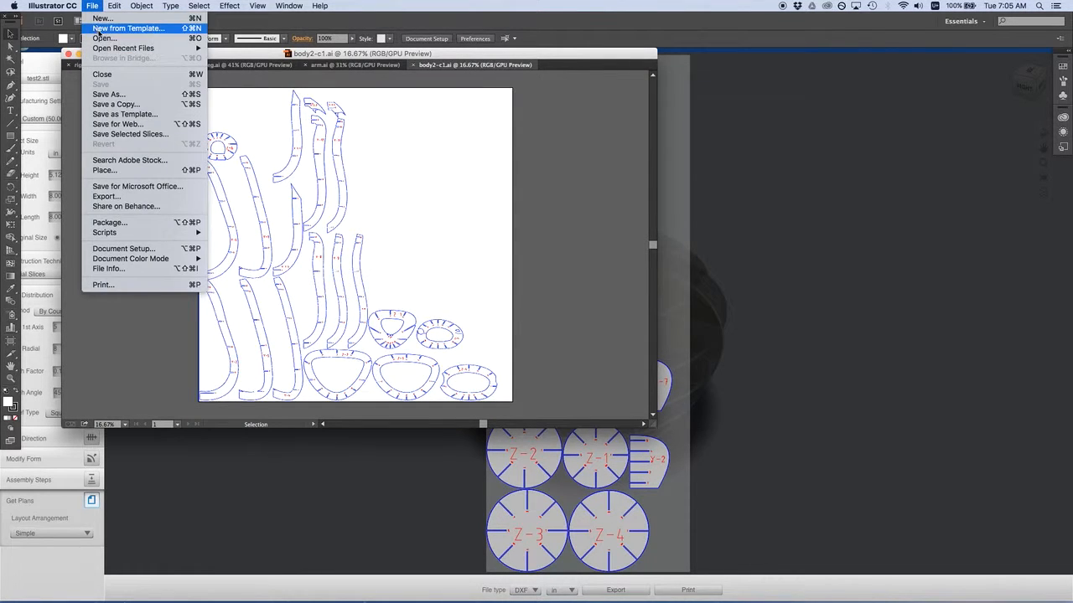
click(100, 39)
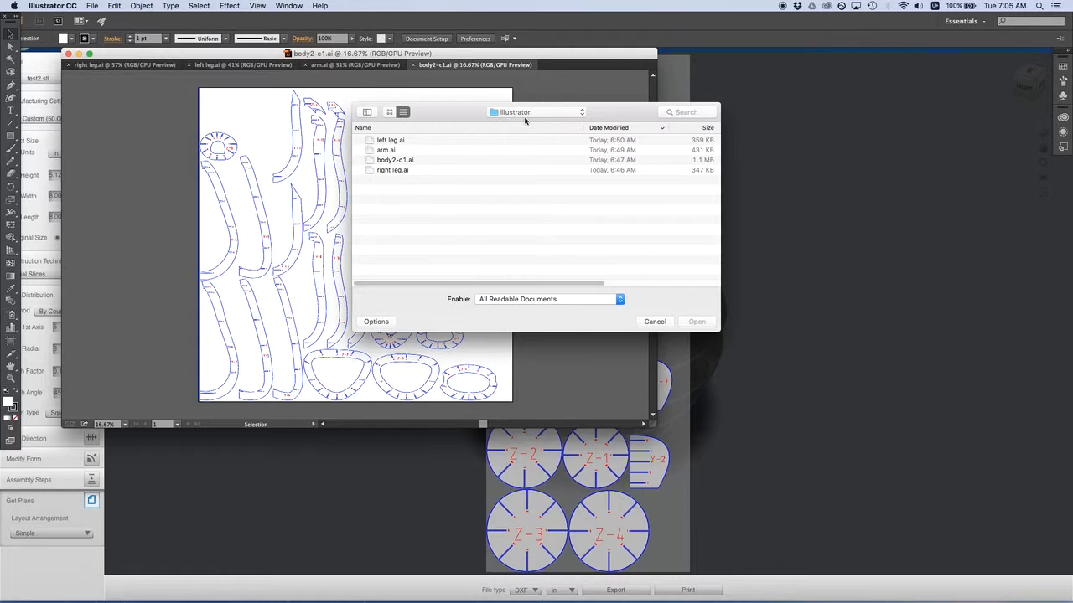
click(531, 111)
click(519, 310)
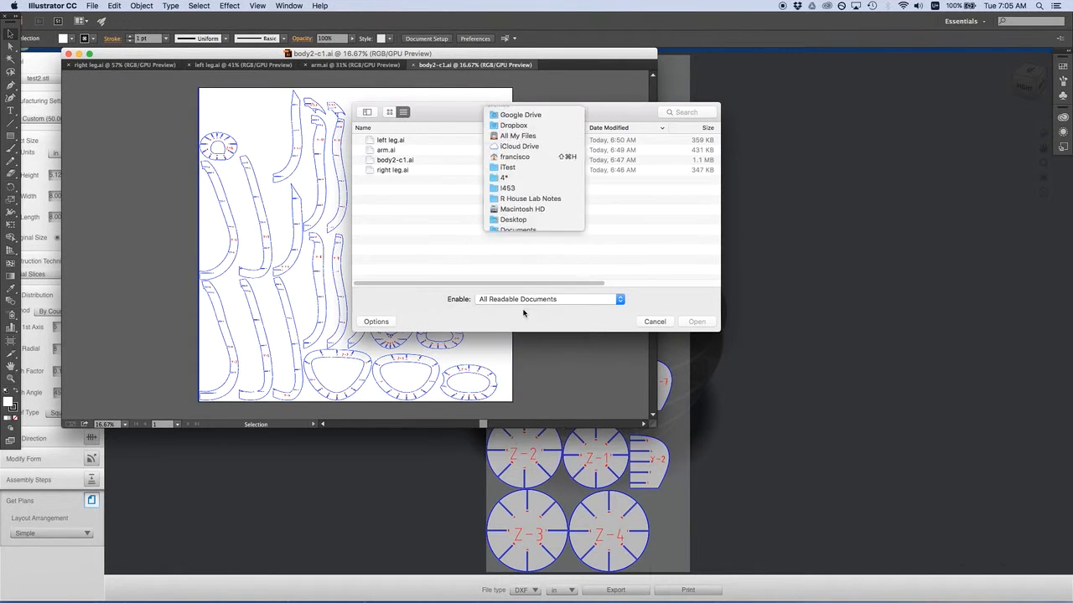
click(389, 140)
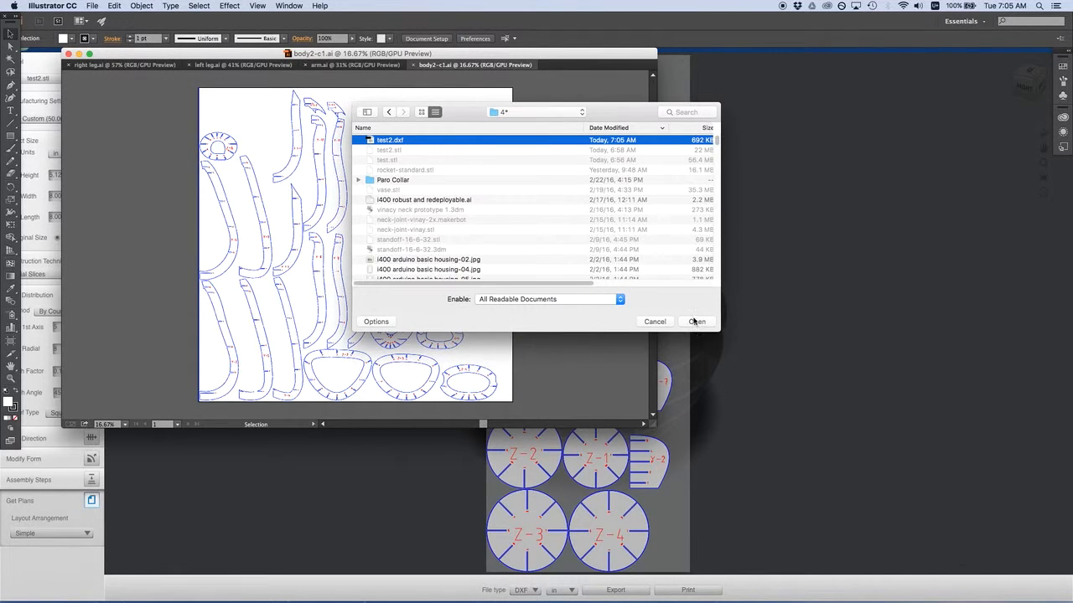
click(695, 322)
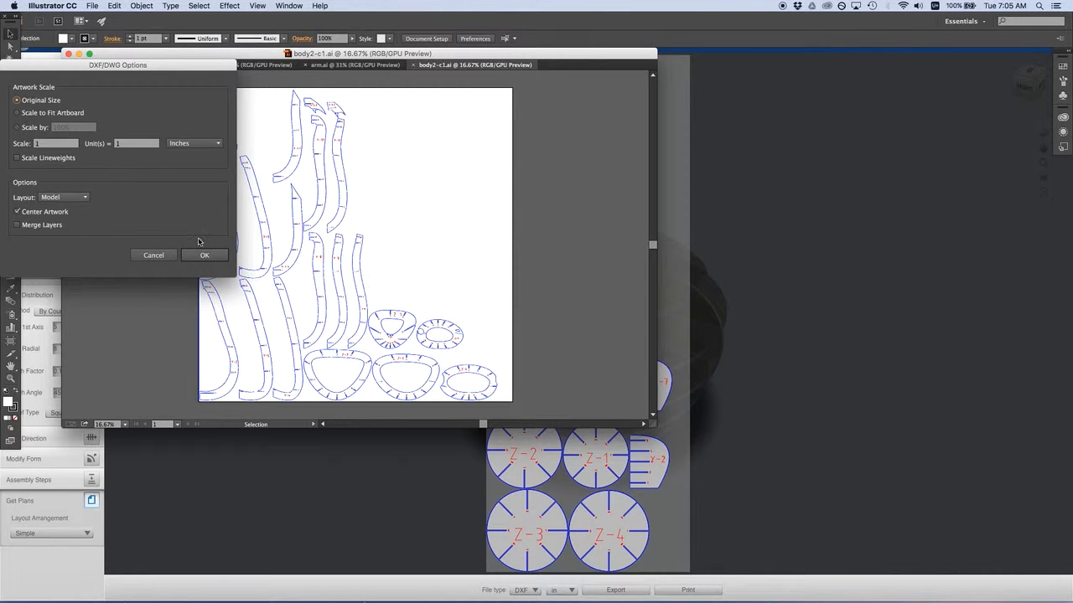
click(206, 252)
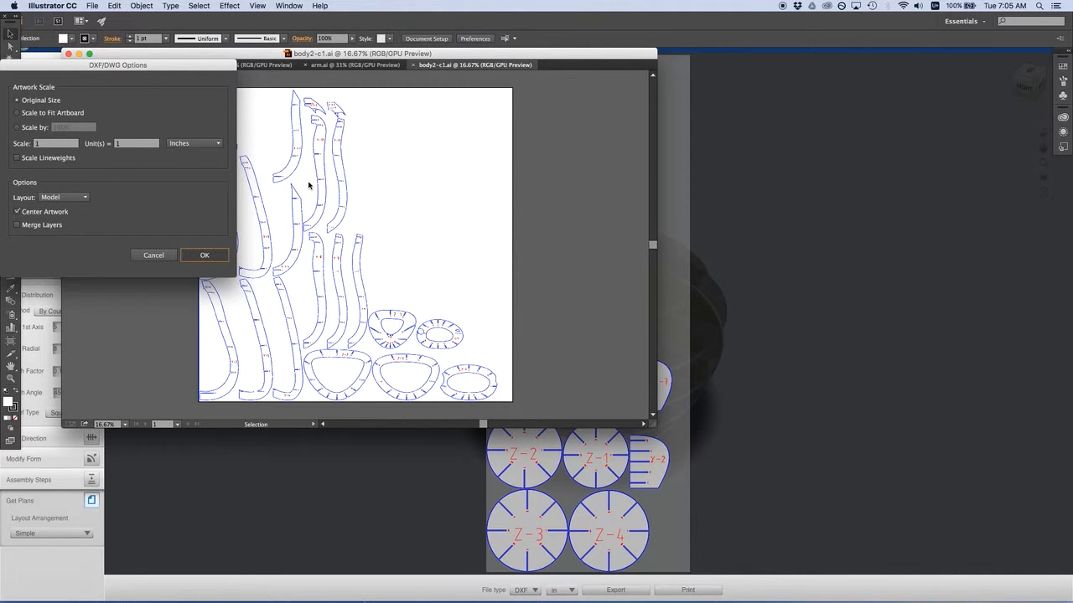
key(Return)
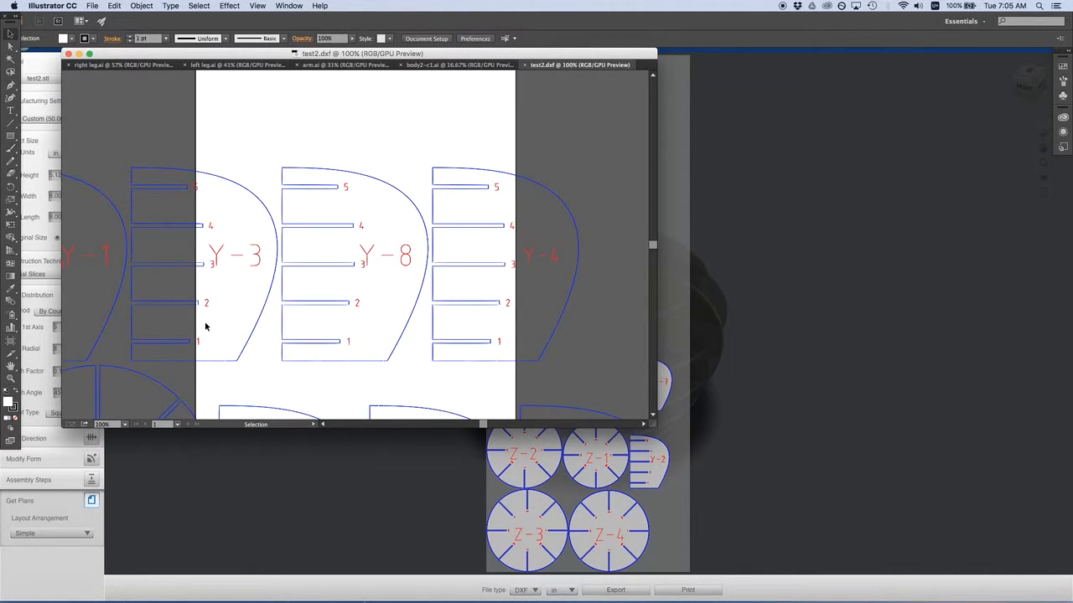
Step: Draw a new artboard about 21.2 in wide and 28 in high around all the imported parts
click(126, 424)
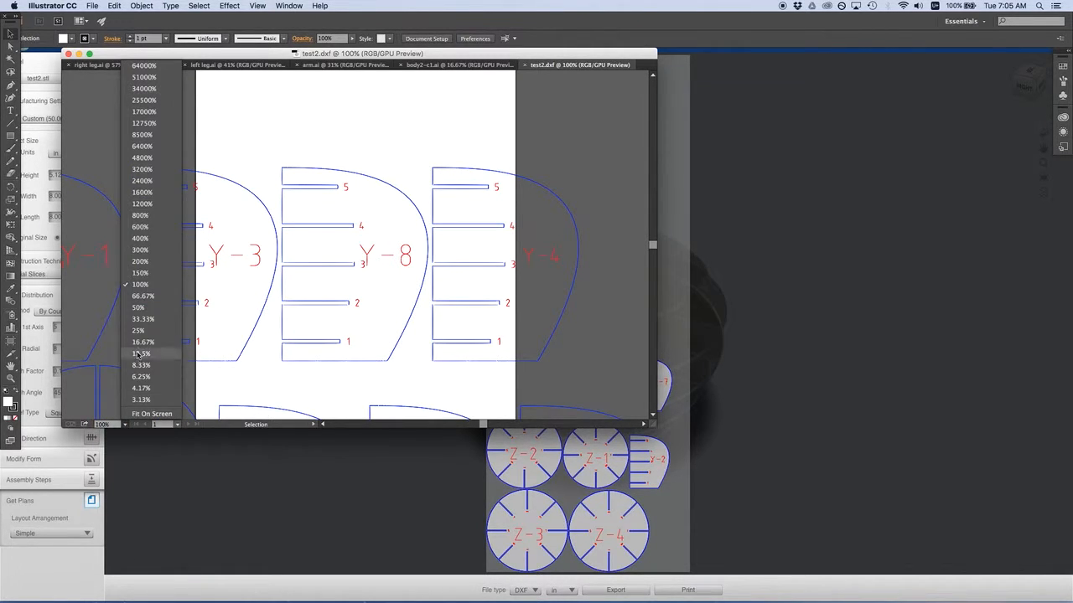
click(140, 308)
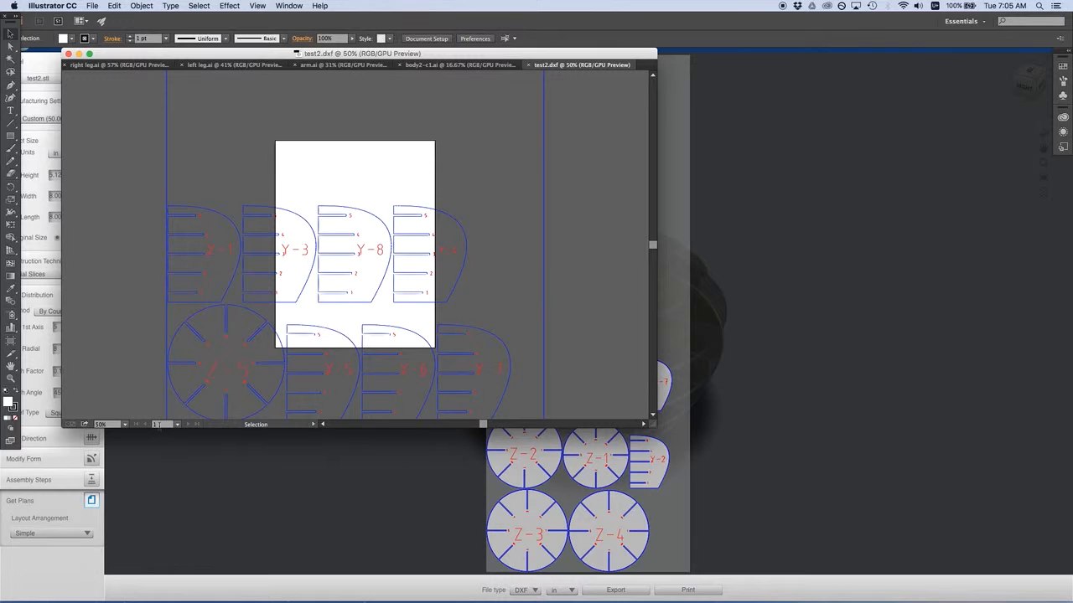
click(125, 424)
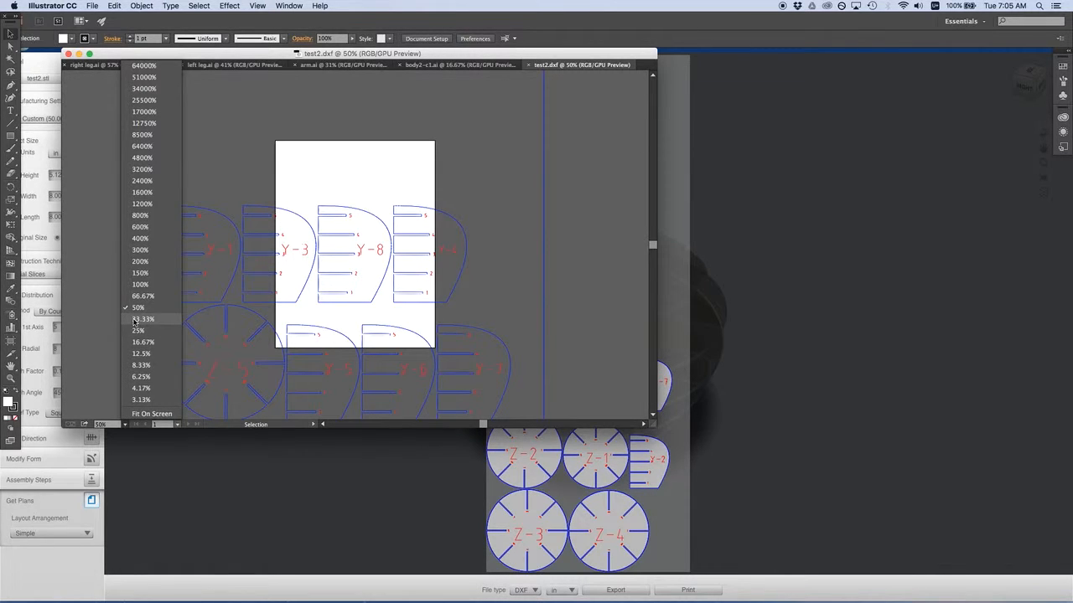
click(139, 319)
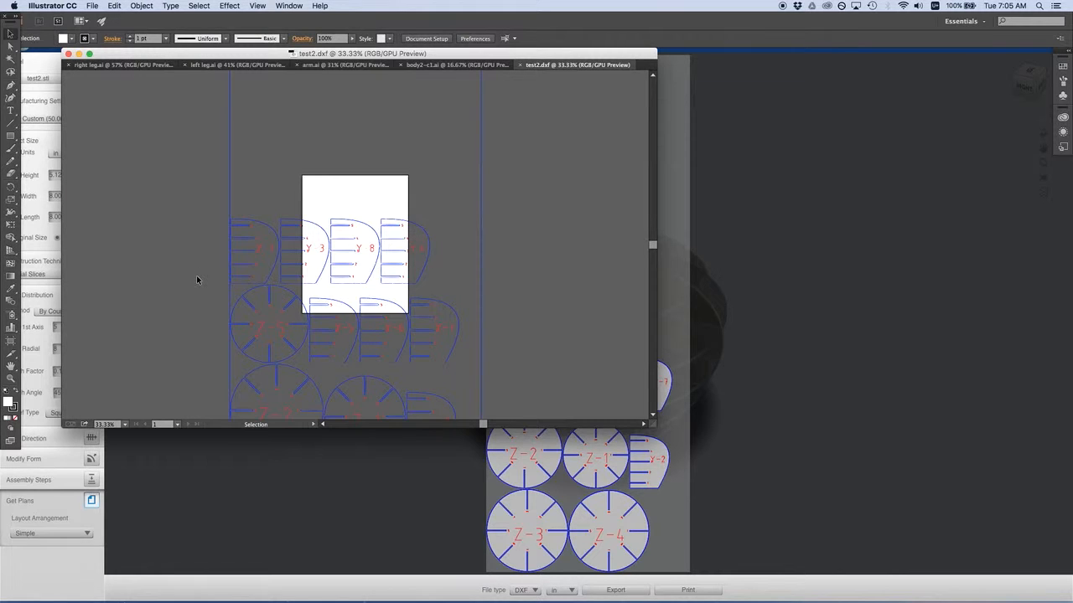
scroll(197, 279, down, 15)
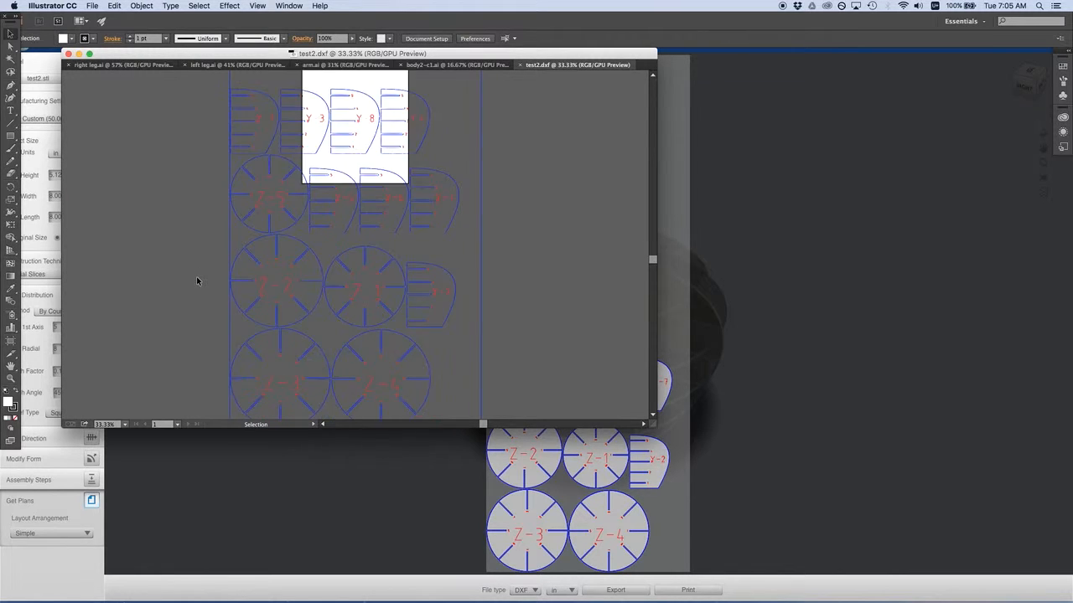
click(125, 425)
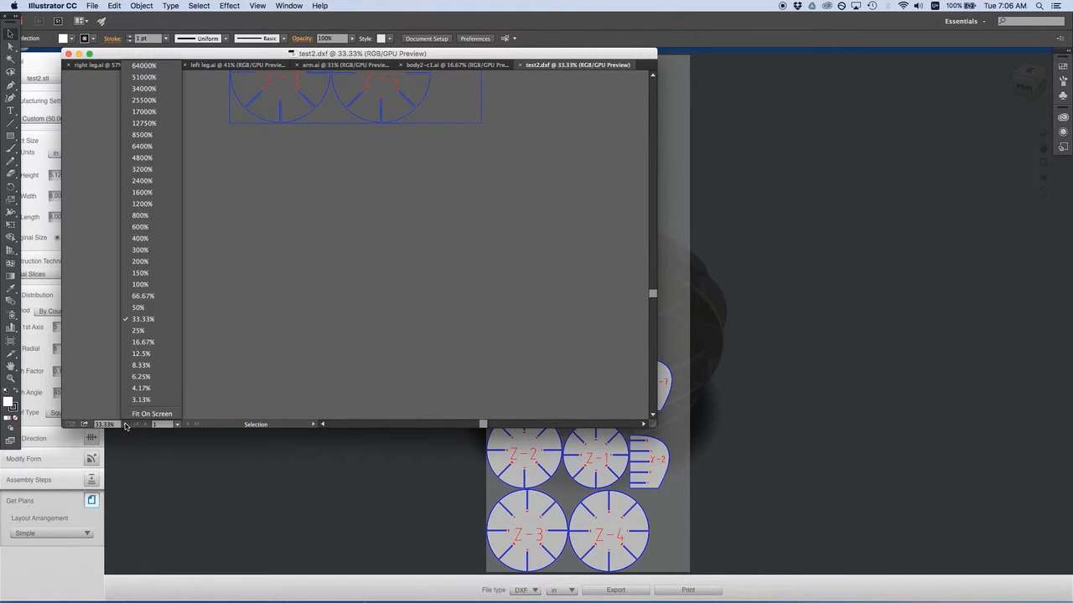
click(143, 343)
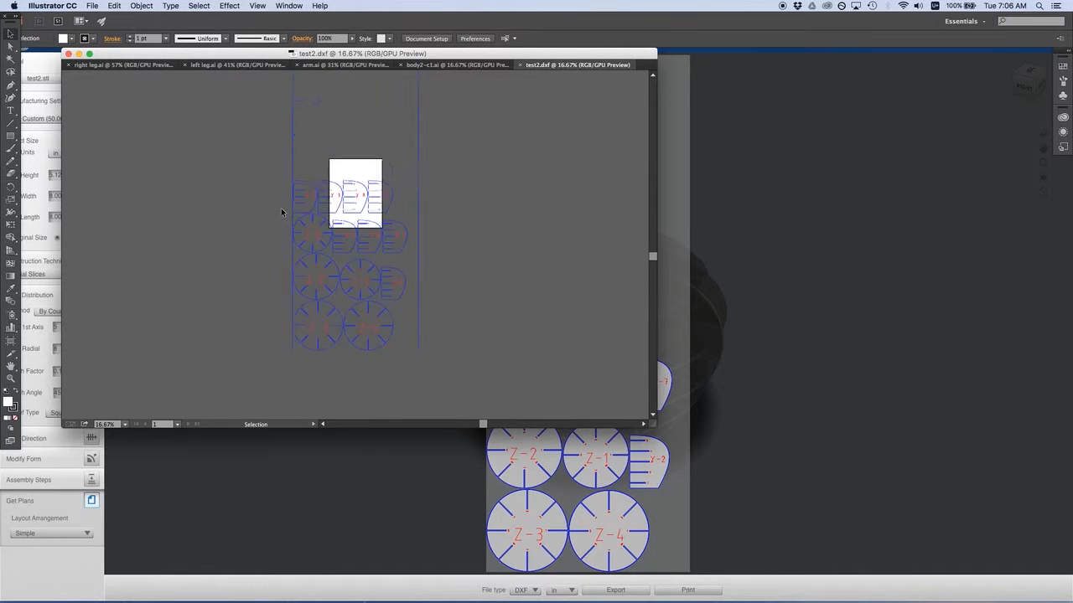
scroll(281, 212, up, 5)
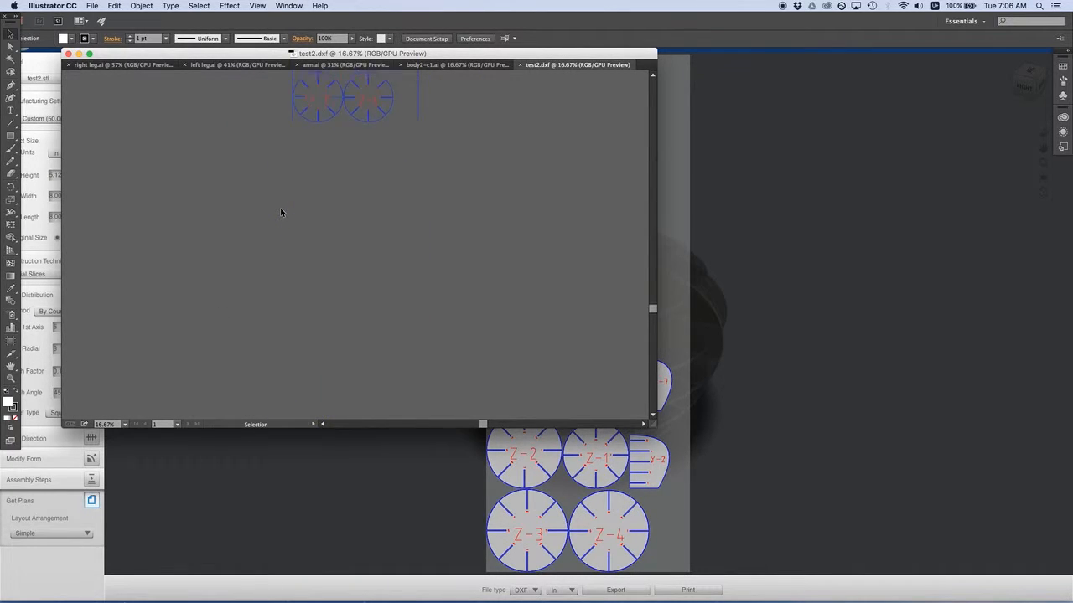
click(11, 341)
drag(285, 151, 420, 327)
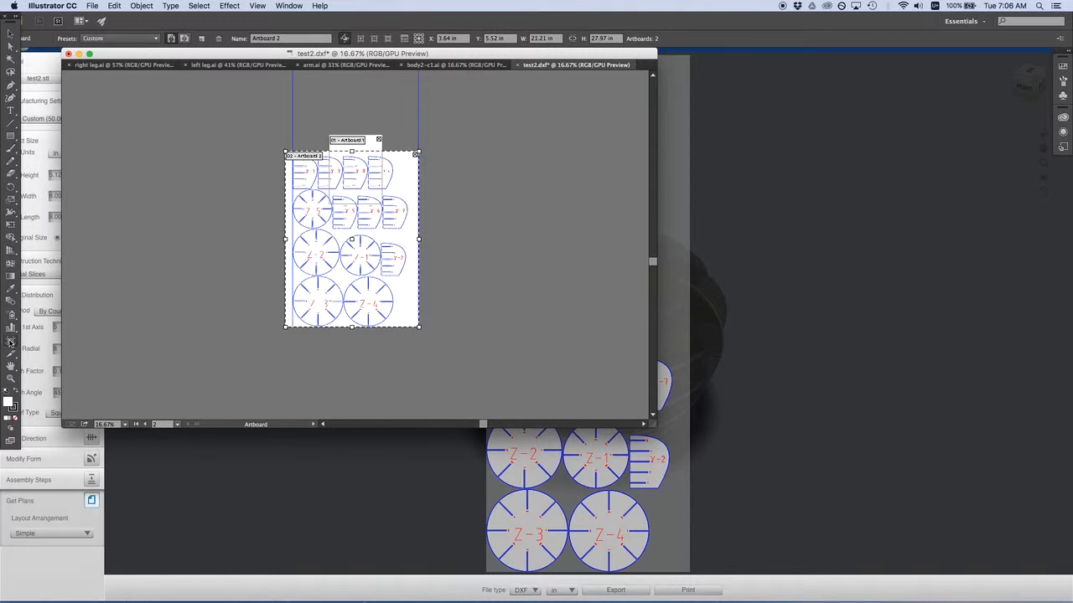
click(128, 424)
click(149, 414)
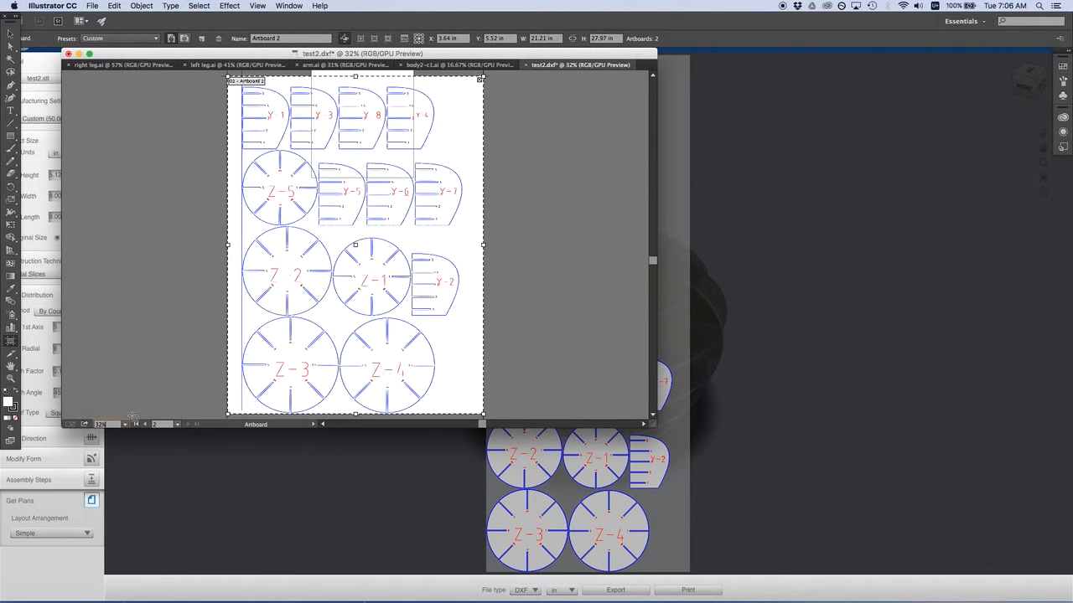
click(10, 34)
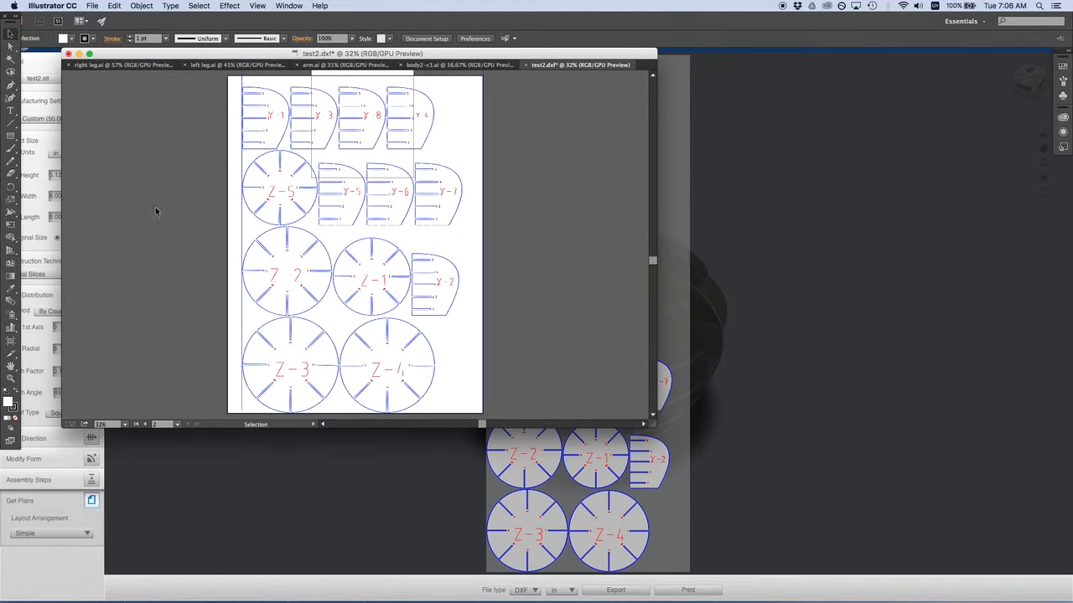
Step: Delete the original small artboard, Artboard 1, behind the upper parts
click(11, 342)
scroll(369, 252, up, 5)
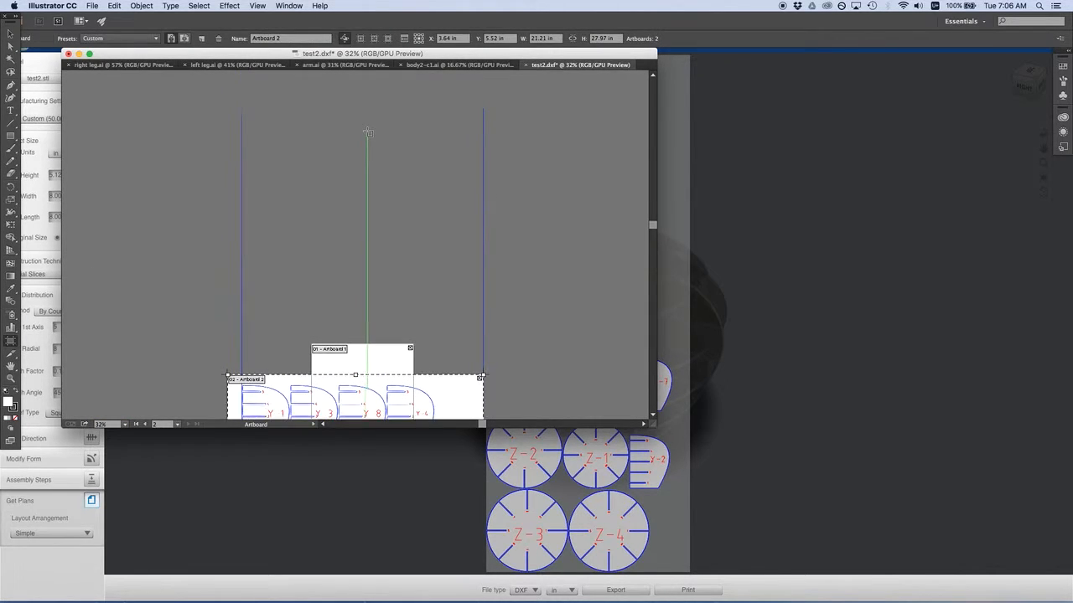
click(410, 339)
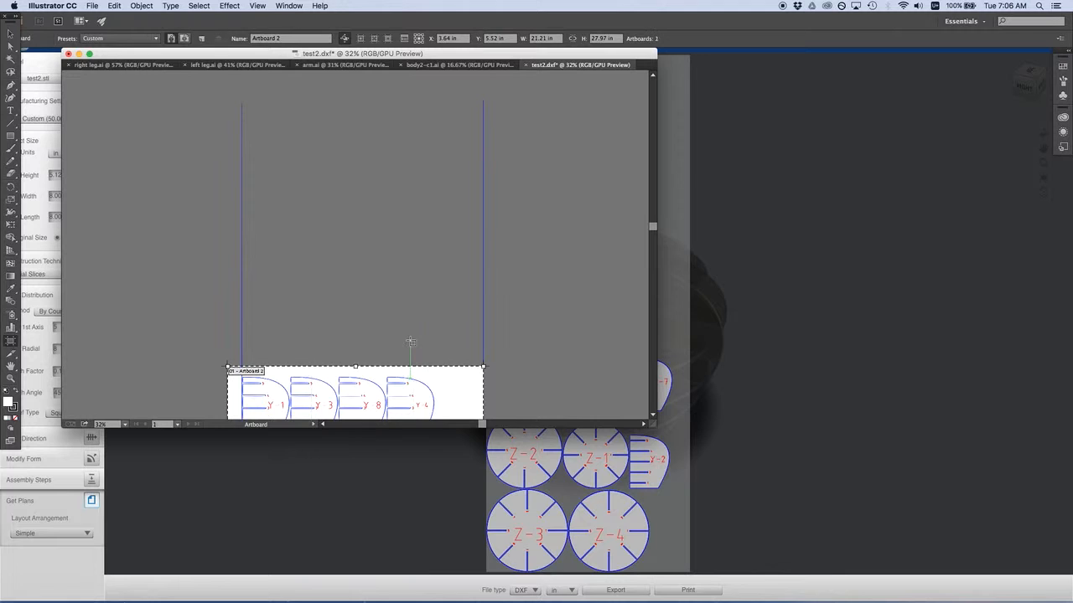
click(12, 34)
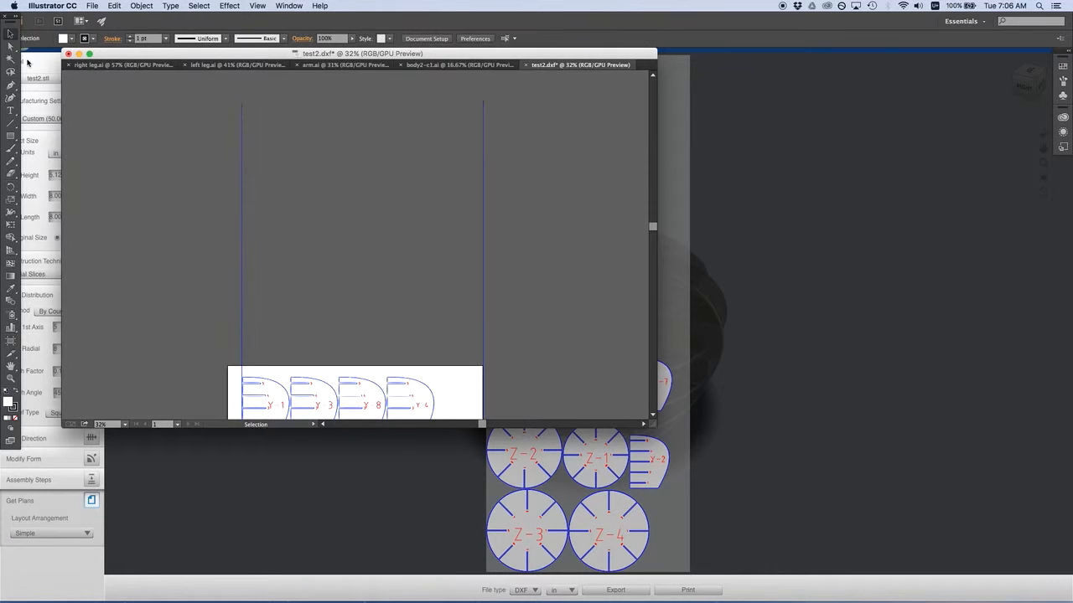
Step: Examine the outline and slots of part Z-1 at 200% zoom, selecting a short segment of its edge
scroll(147, 263, down, 5)
scroll(148, 263, down, 3)
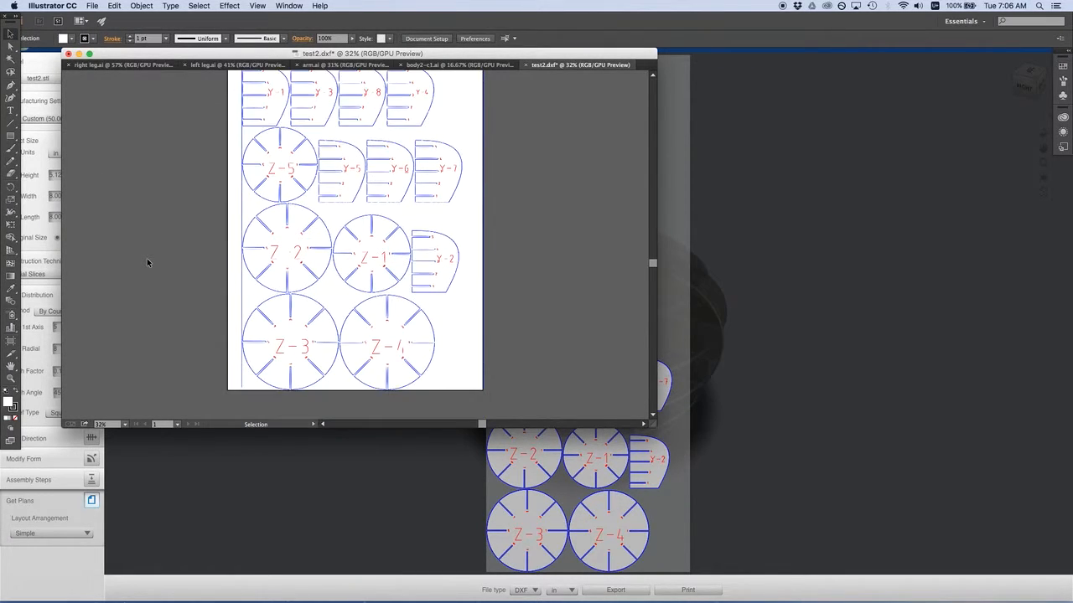
click(124, 424)
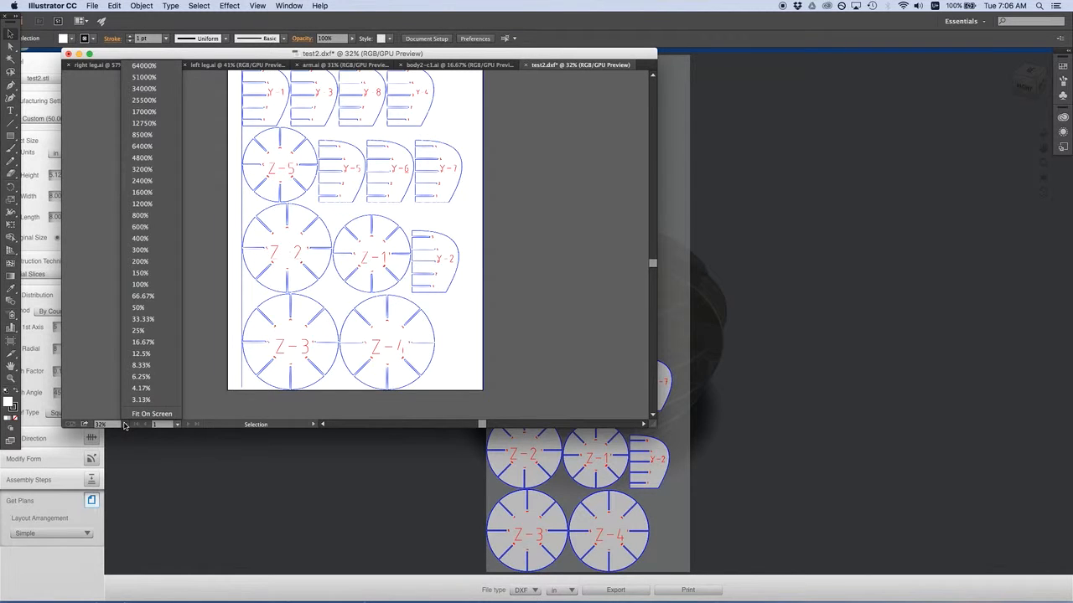
click(140, 262)
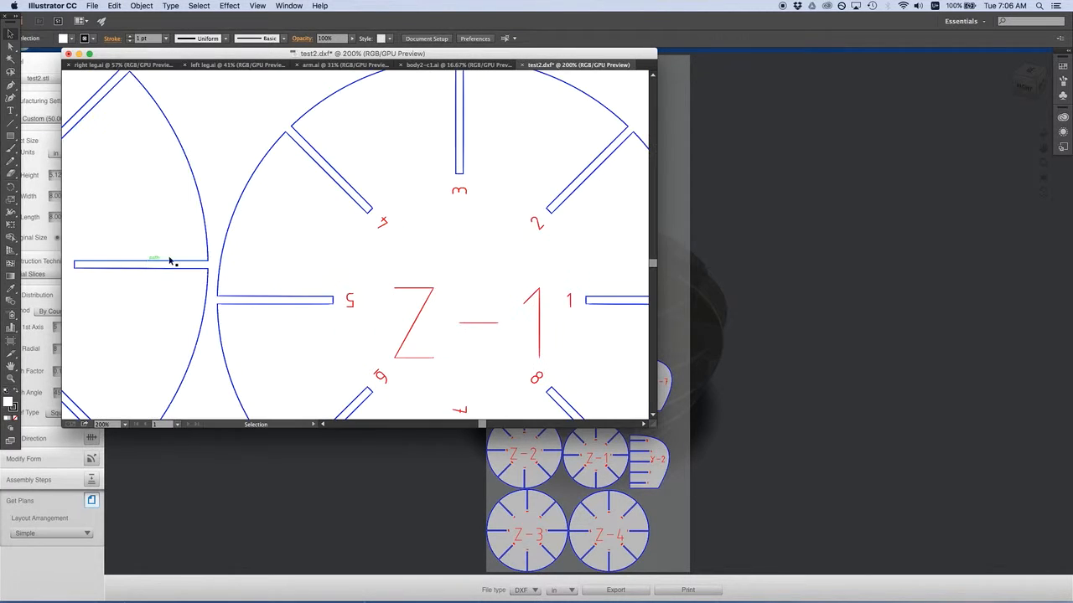
click(279, 141)
drag(262, 163, 232, 218)
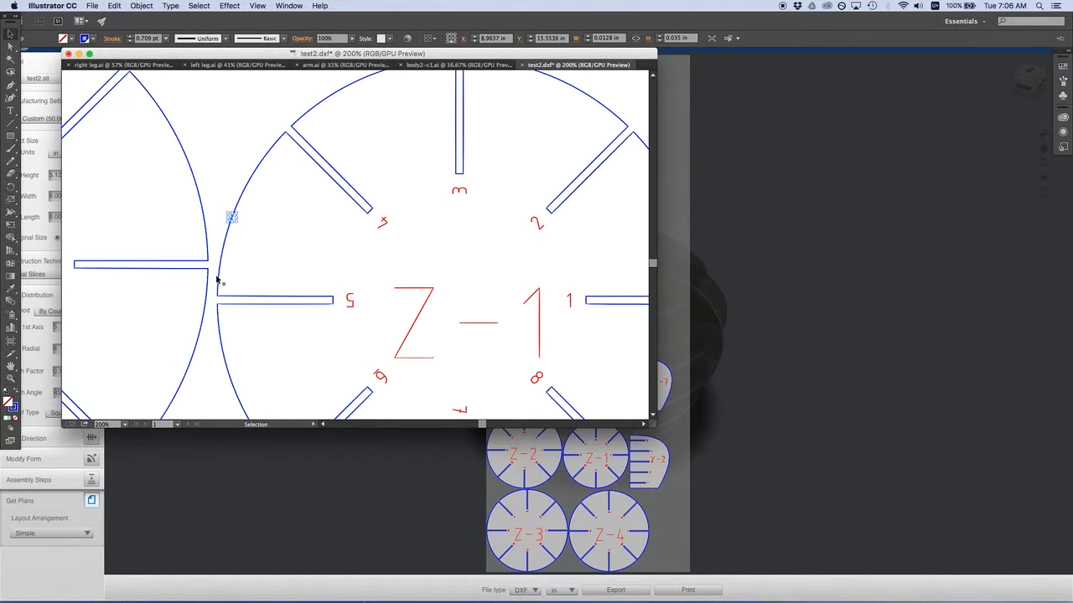
click(280, 264)
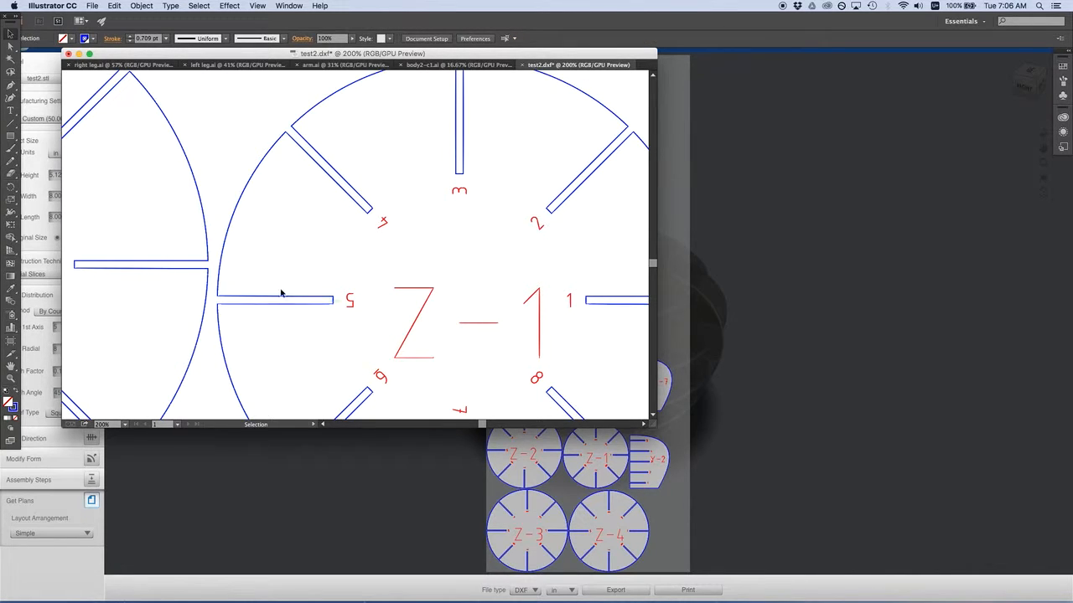
scroll(280, 269, down, 3)
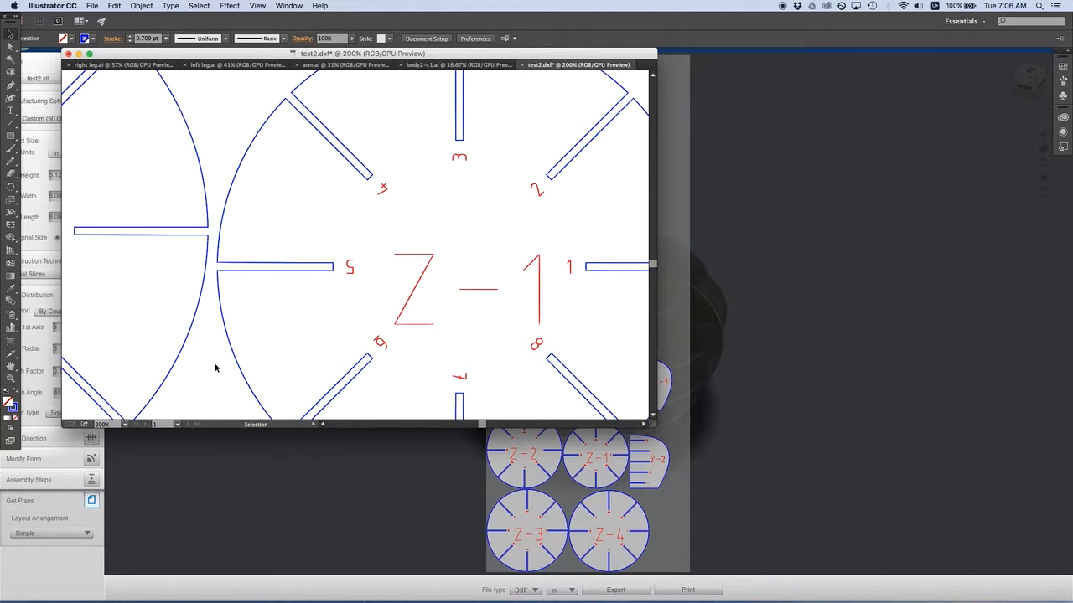
Step: Review the neighbouring parts at 100% and 66.67% zoom, and fit the whole artboard on screen
click(125, 424)
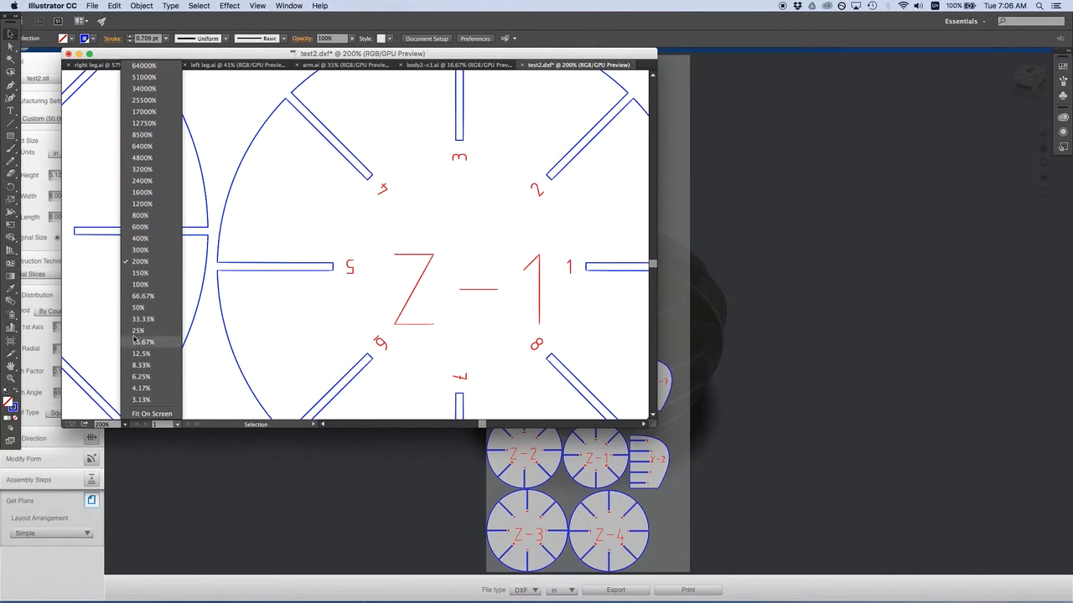
click(141, 286)
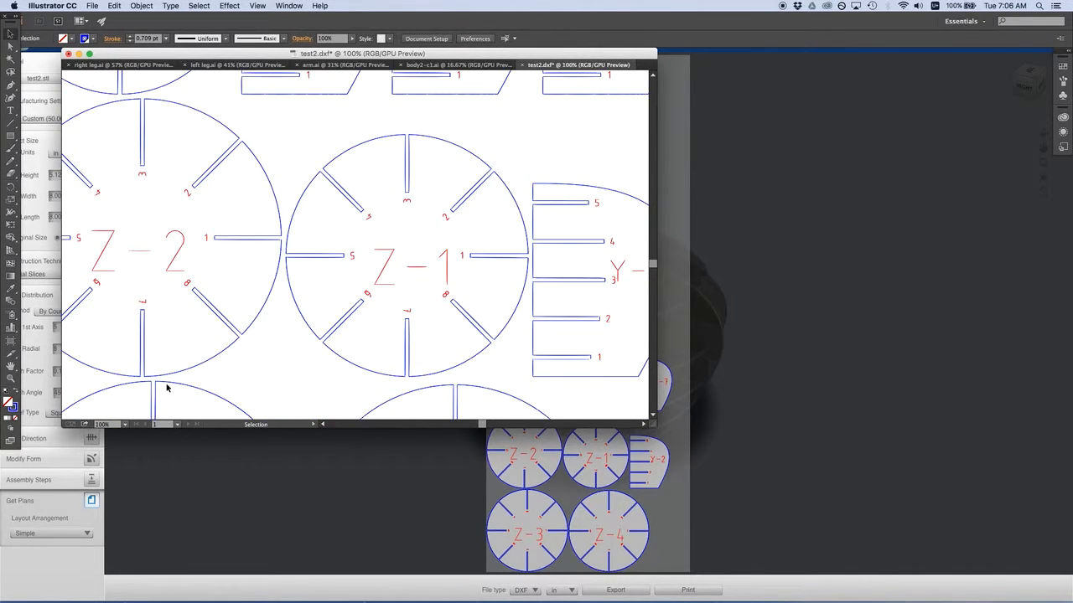
click(125, 424)
click(141, 300)
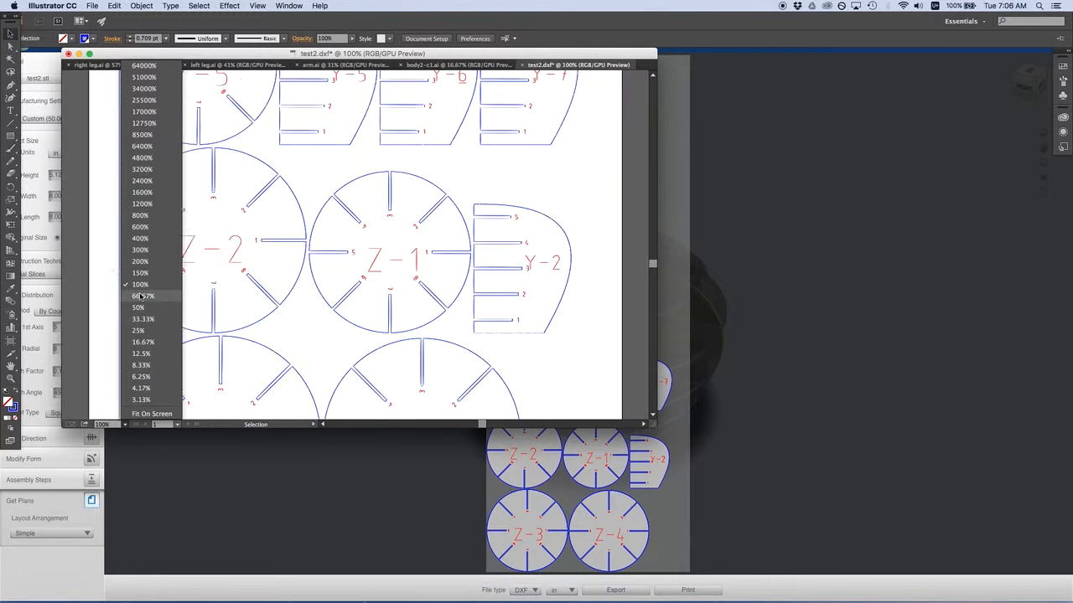
scroll(299, 309, down, 8)
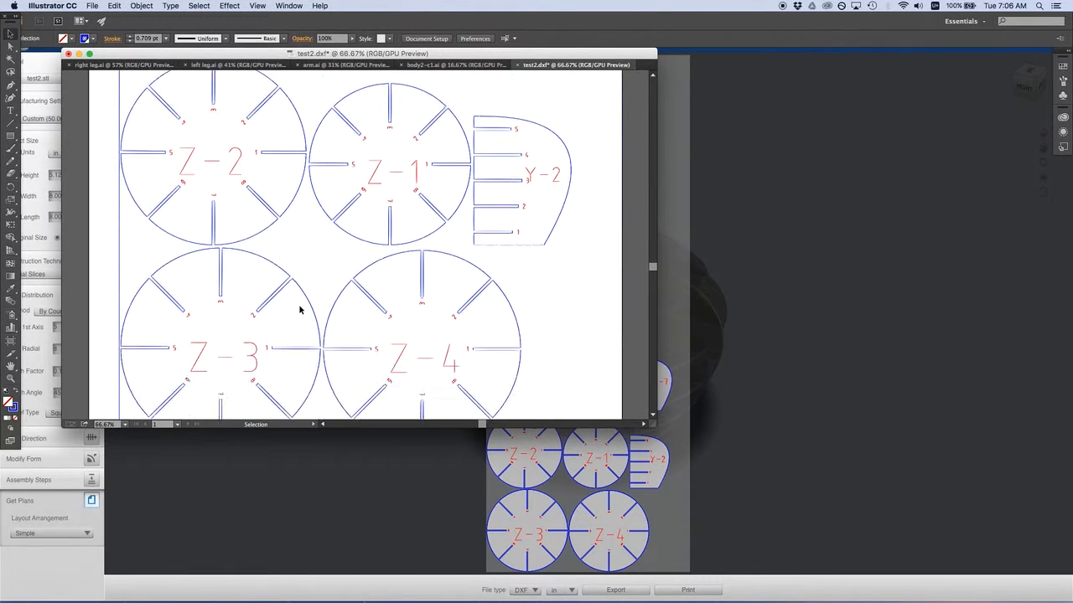
click(124, 424)
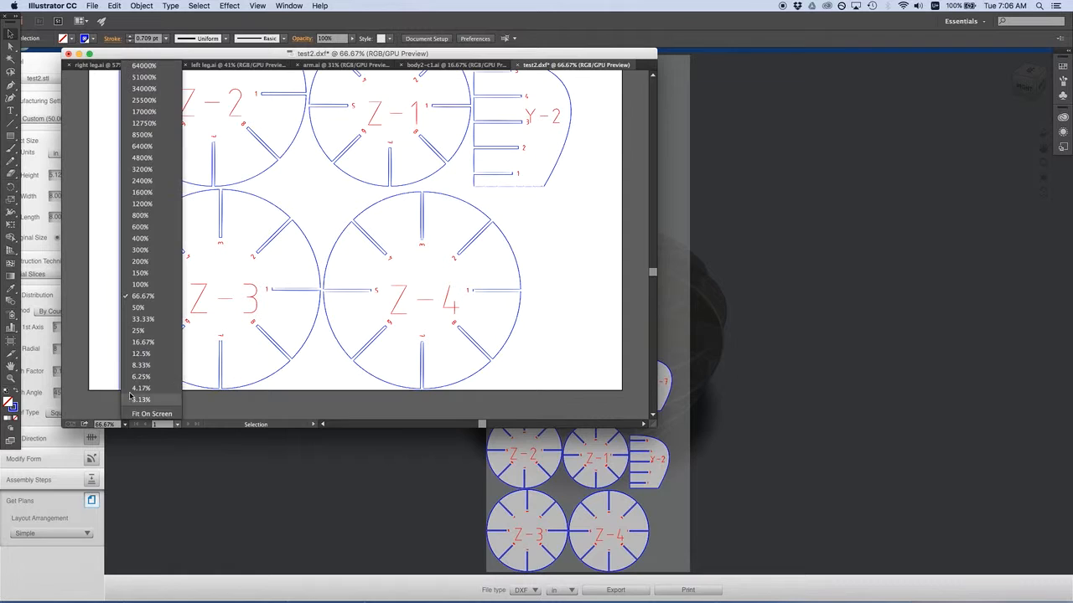
click(142, 414)
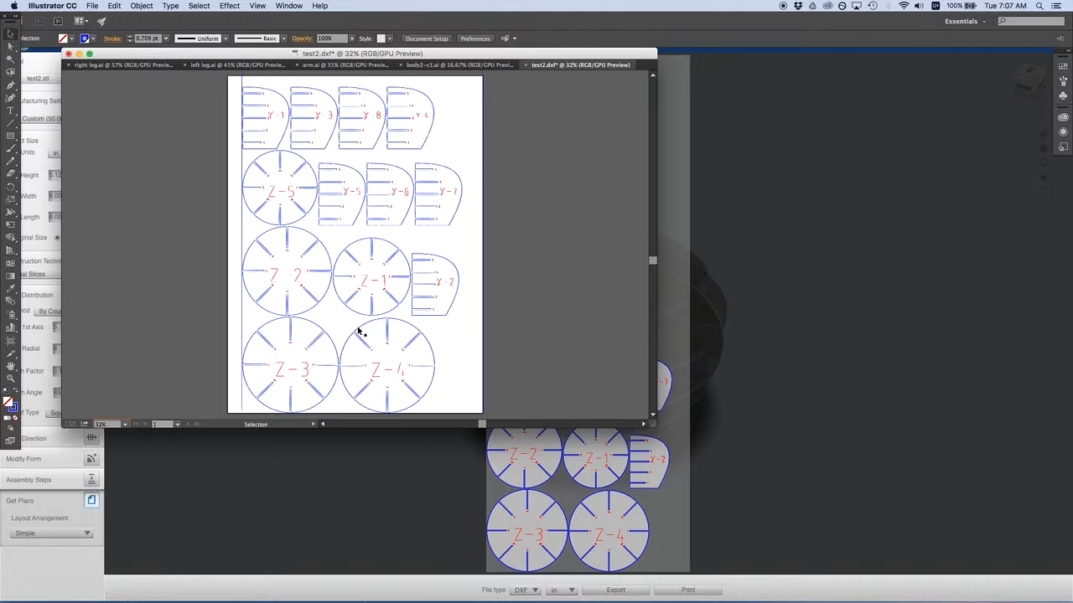
scroll(359, 332, down, 3)
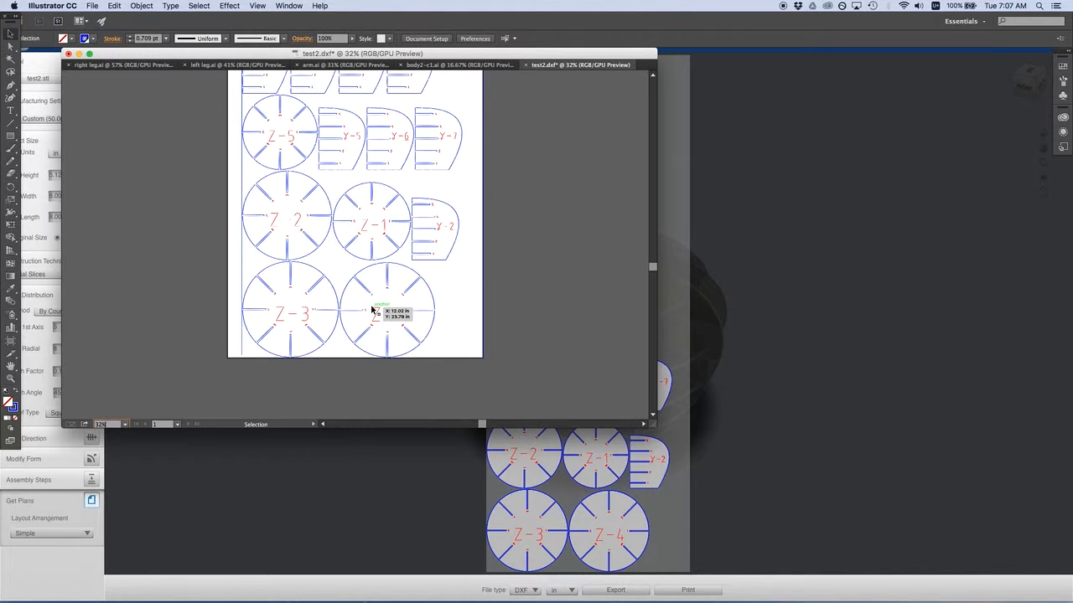
scroll(372, 311, up, 2)
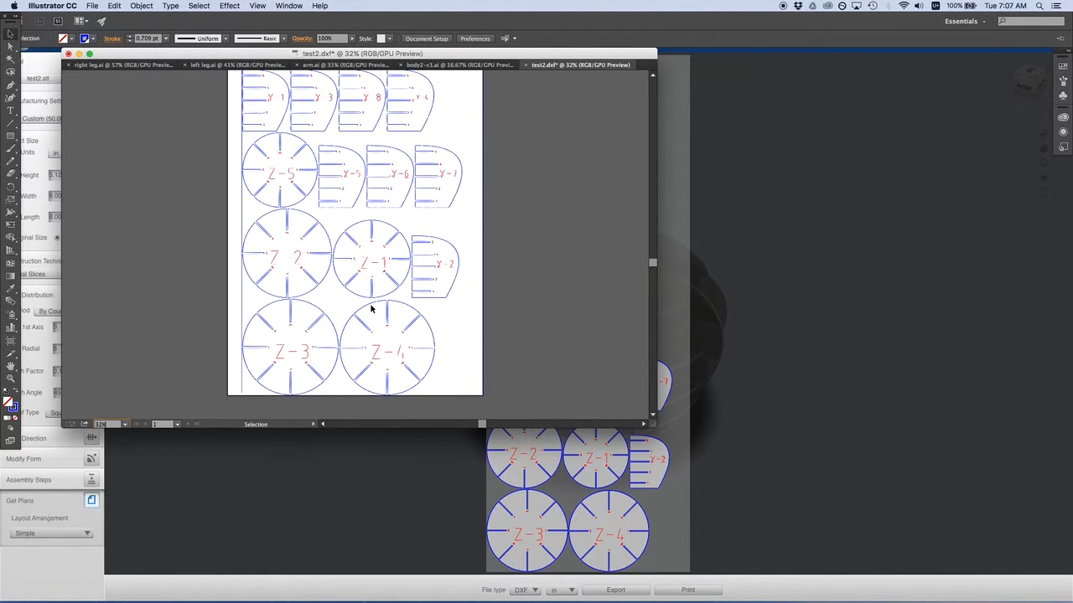
scroll(372, 308, up, 1)
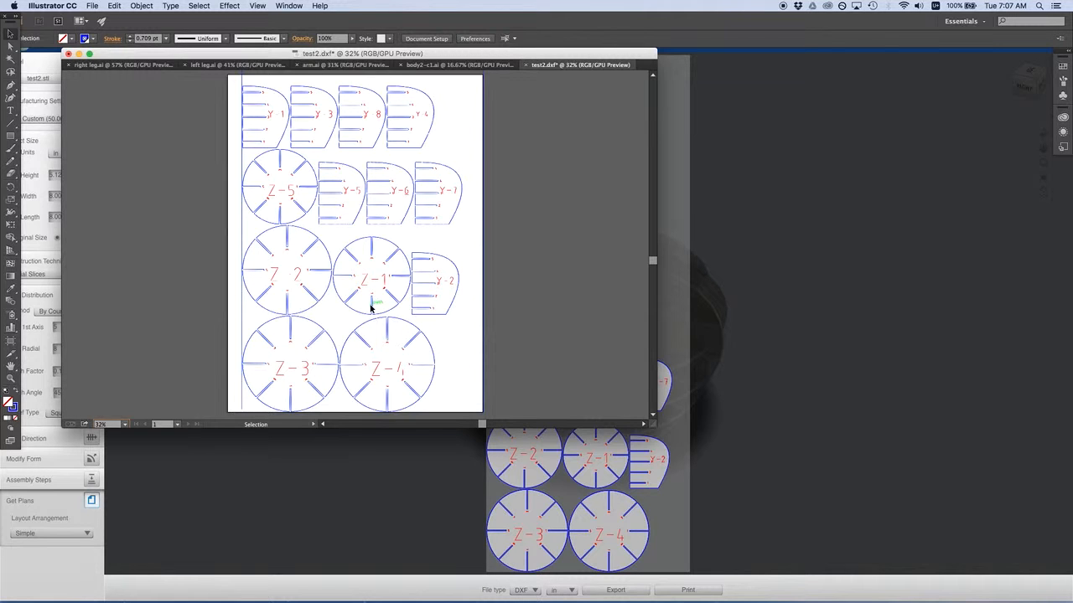
scroll(379, 269, down, 1)
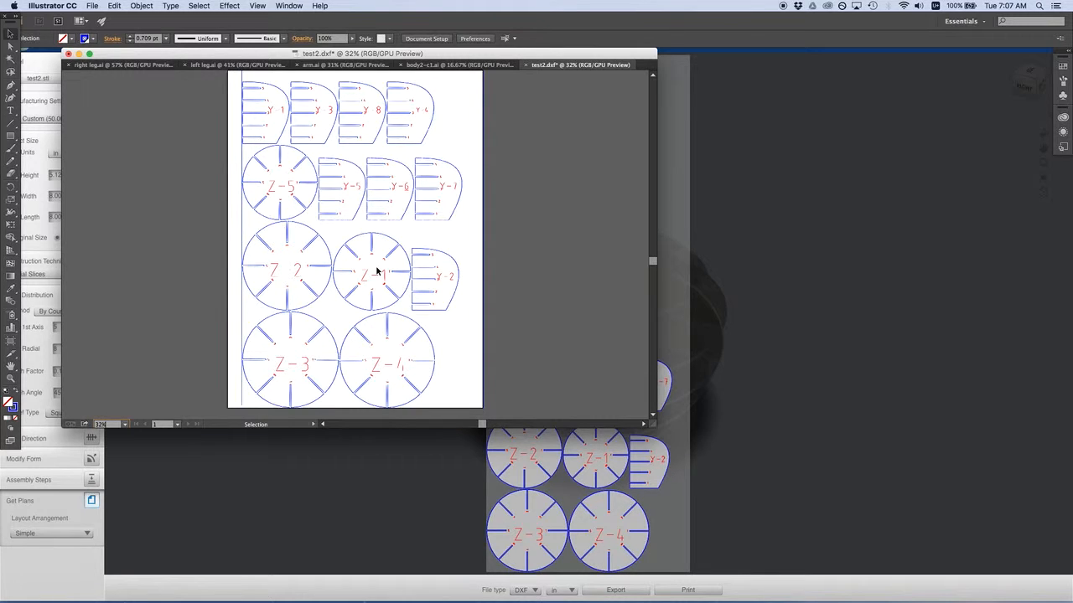
Step: Draw an artboard about 22.1 × 15.9 in around the lower two rows of parts and another about 21.8 × 12.5 in around the upper two
click(10, 341)
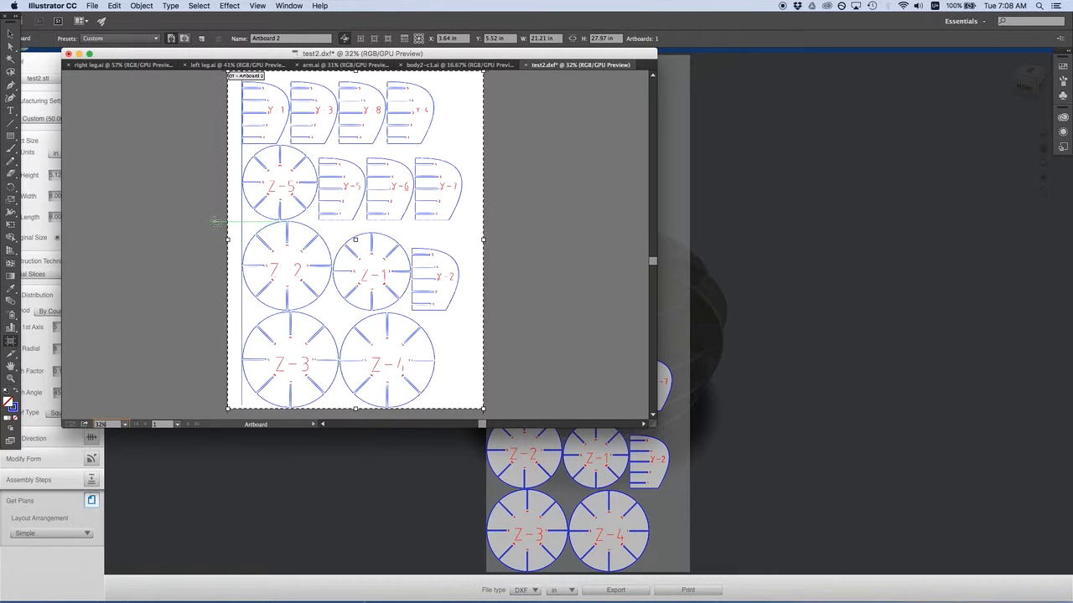
drag(220, 219, 487, 381)
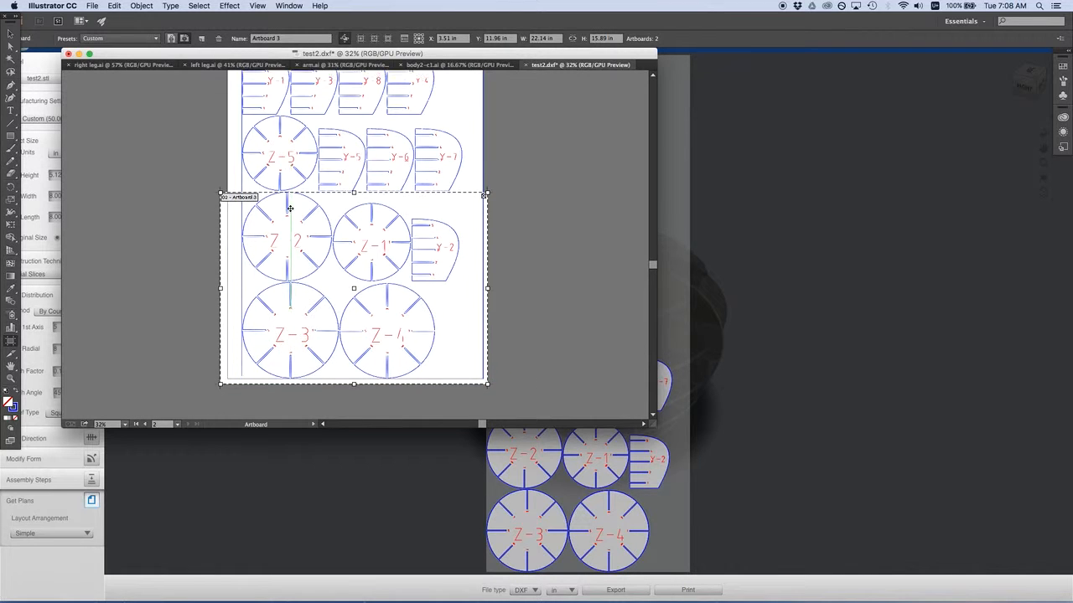
scroll(289, 207, up, 5)
scroll(289, 208, down, 1)
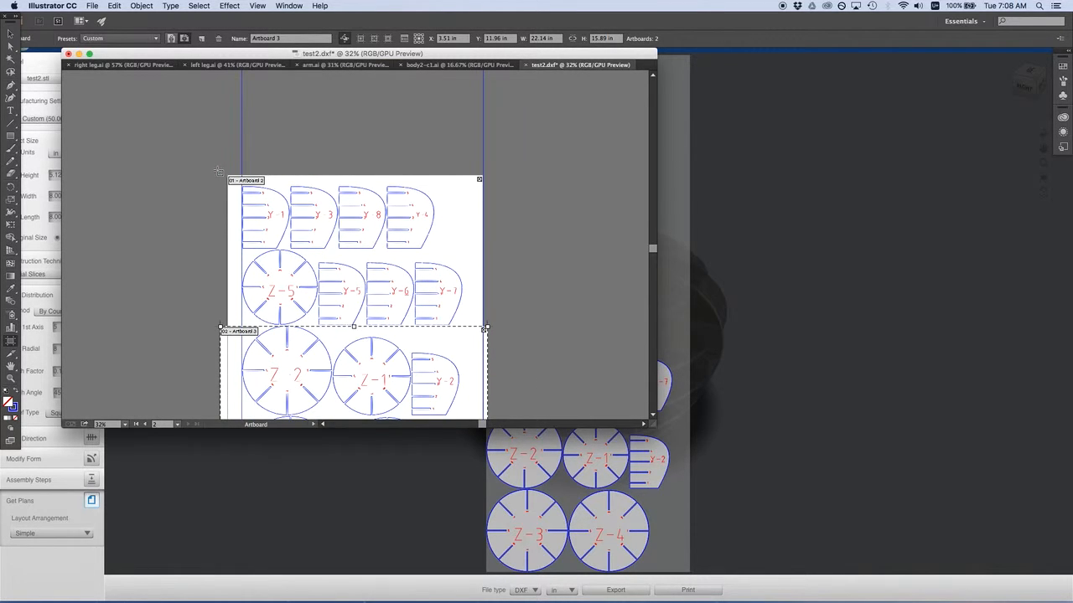
drag(220, 174, 482, 325)
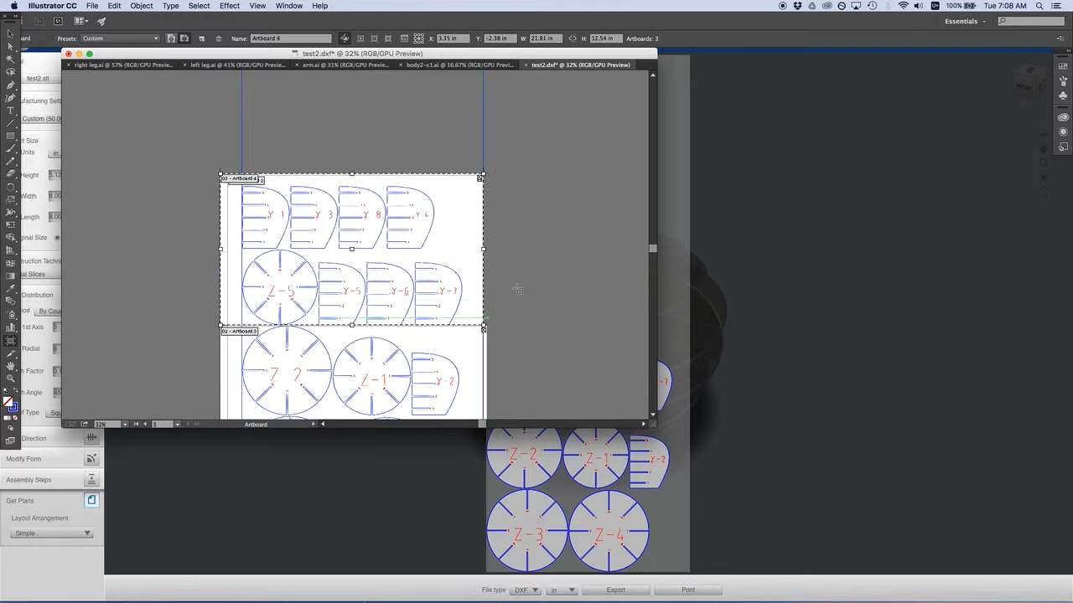
click(11, 39)
Step: Select the whole of part Y-2, including its outline, slots and label
scroll(184, 269, down, 5)
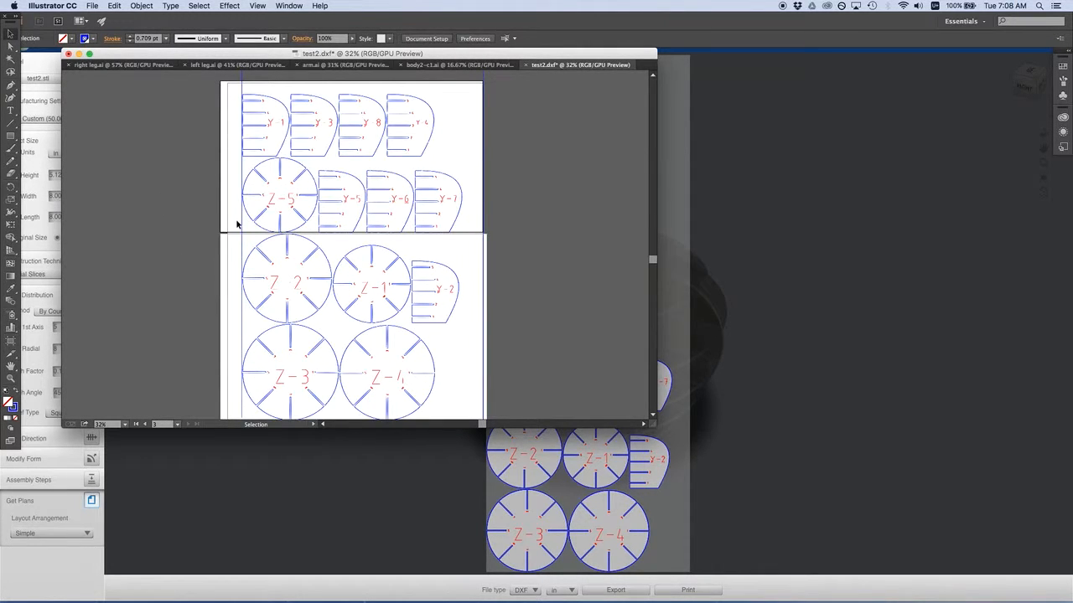
scroll(236, 225, up, 1)
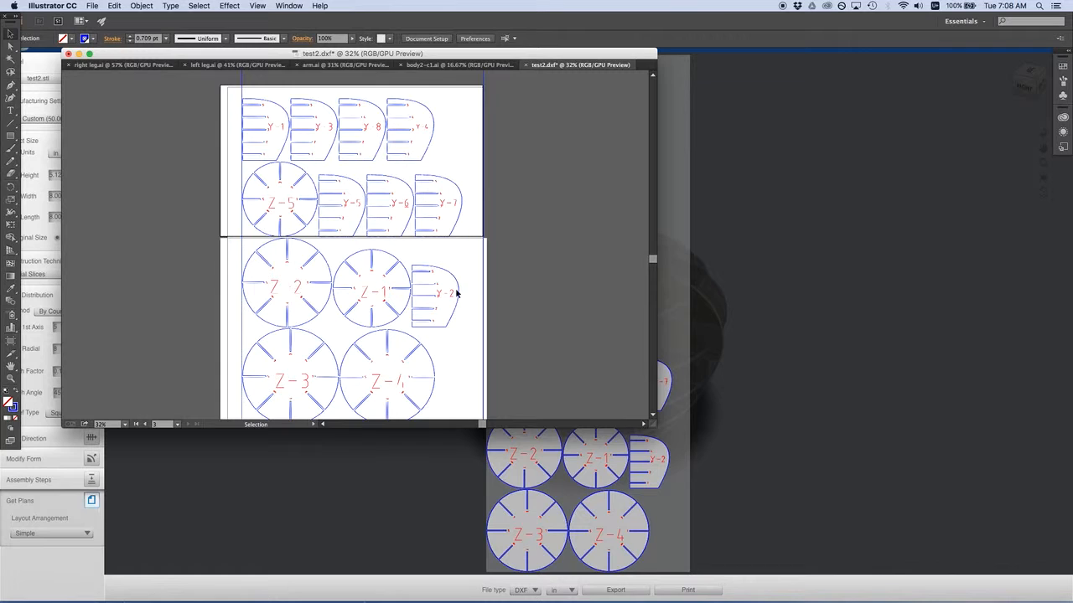
scroll(372, 306, down, 1)
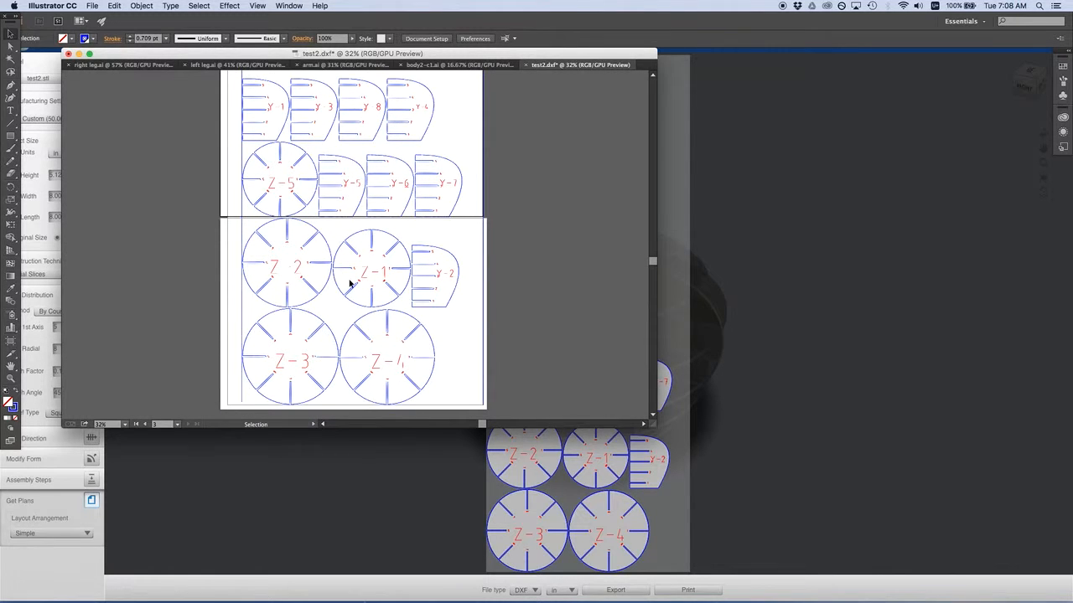
drag(412, 234, 466, 318)
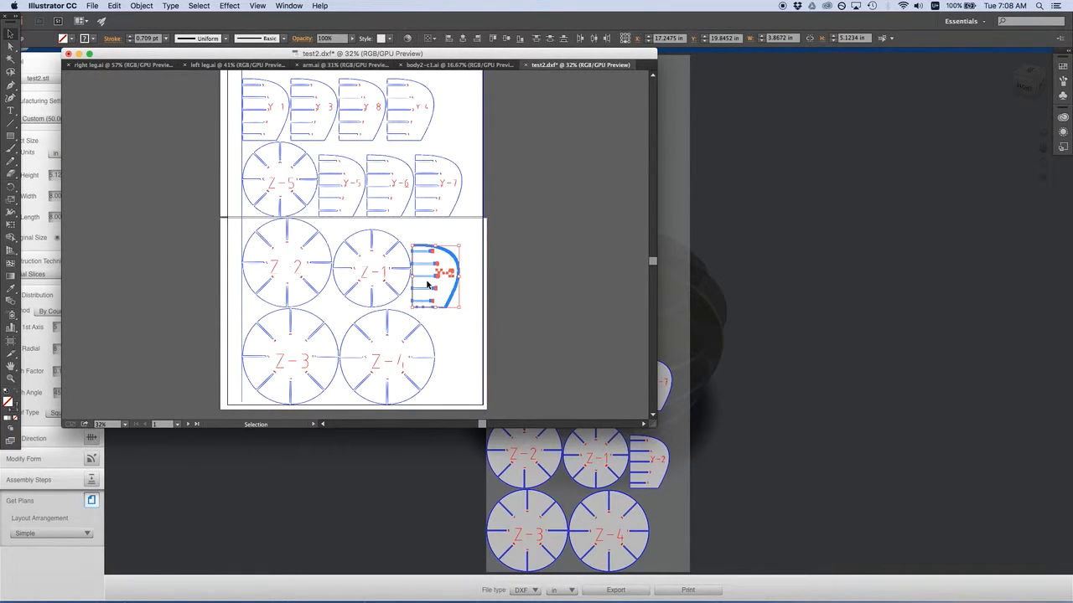
Step: Switch to Rhinoceros and look over the sphere model's file and curve commands
key(super+Tab)
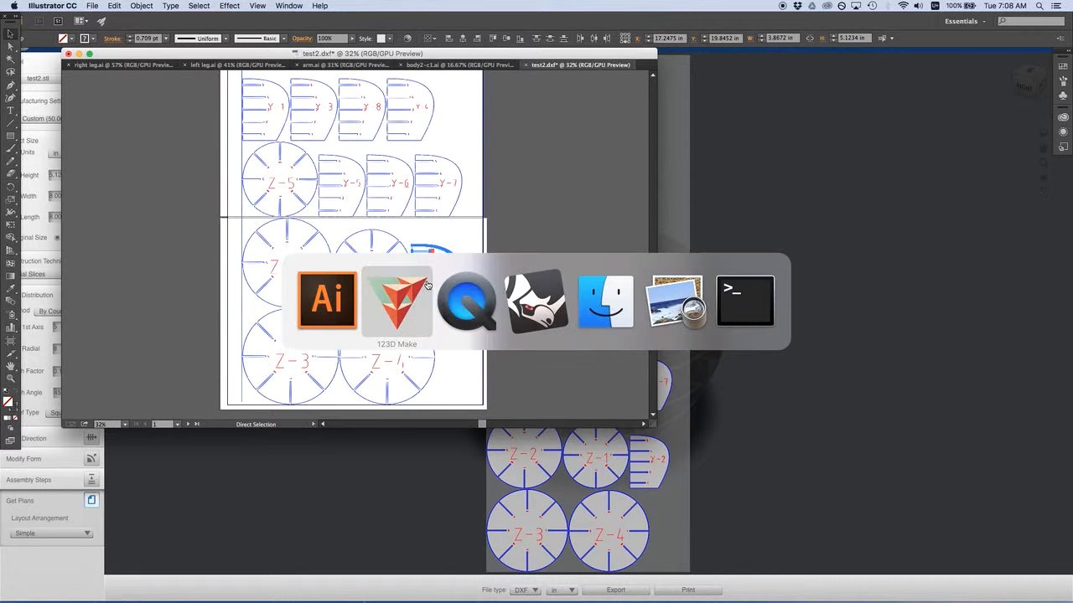
key(super+Tab)
key(super+Tab)
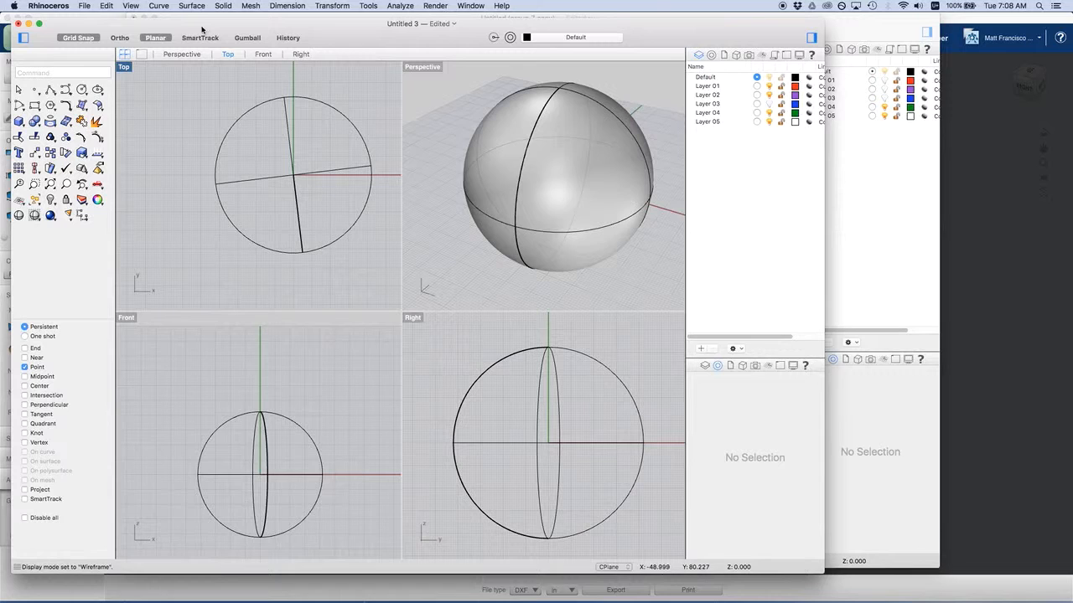
click(84, 6)
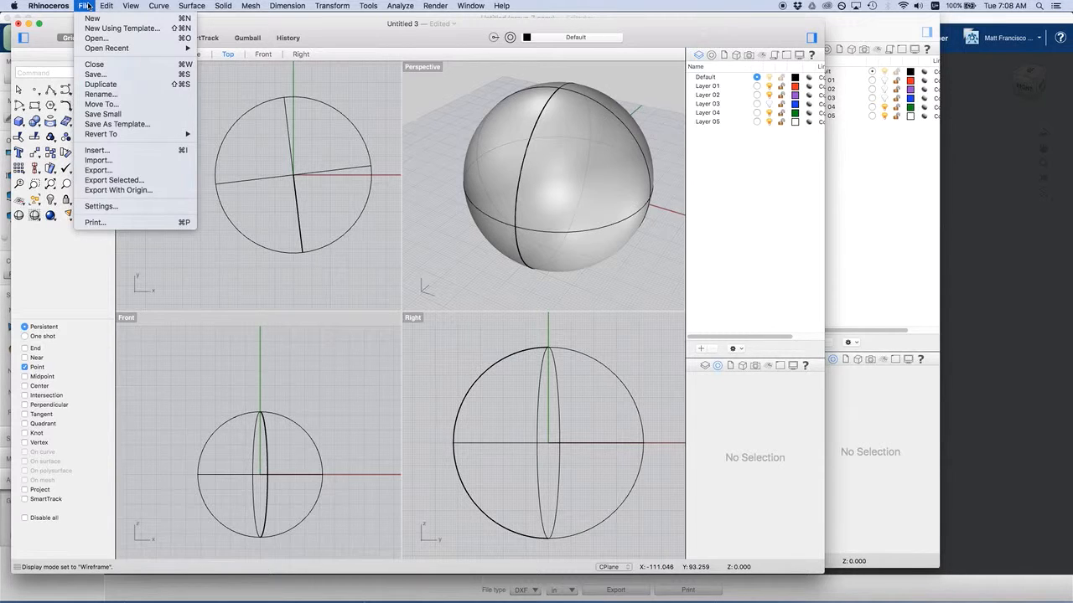
mouse_move(159, 5)
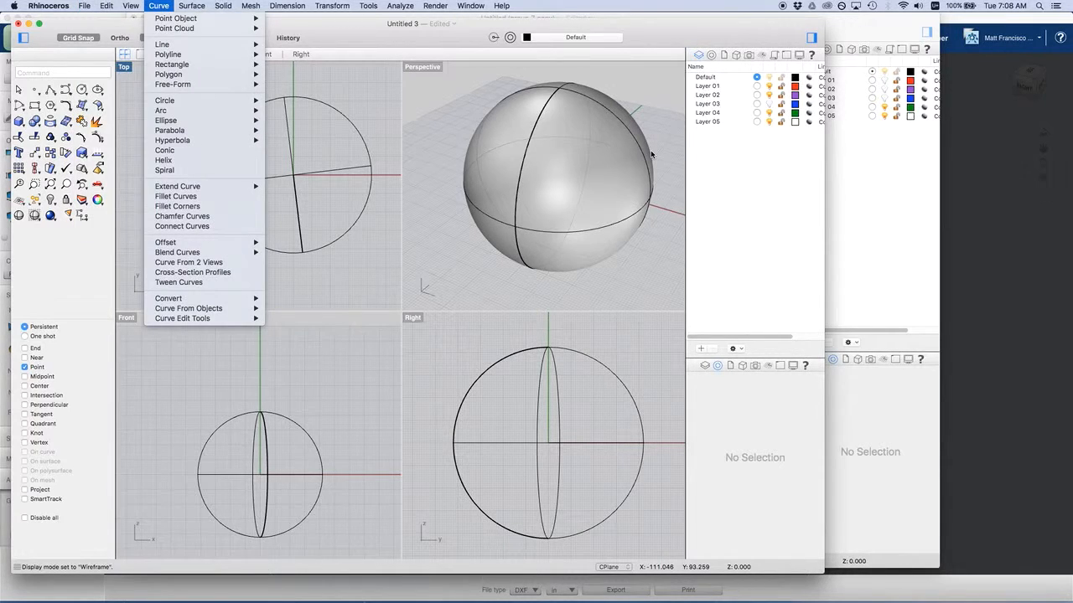
key(super+Tab)
click(534, 205)
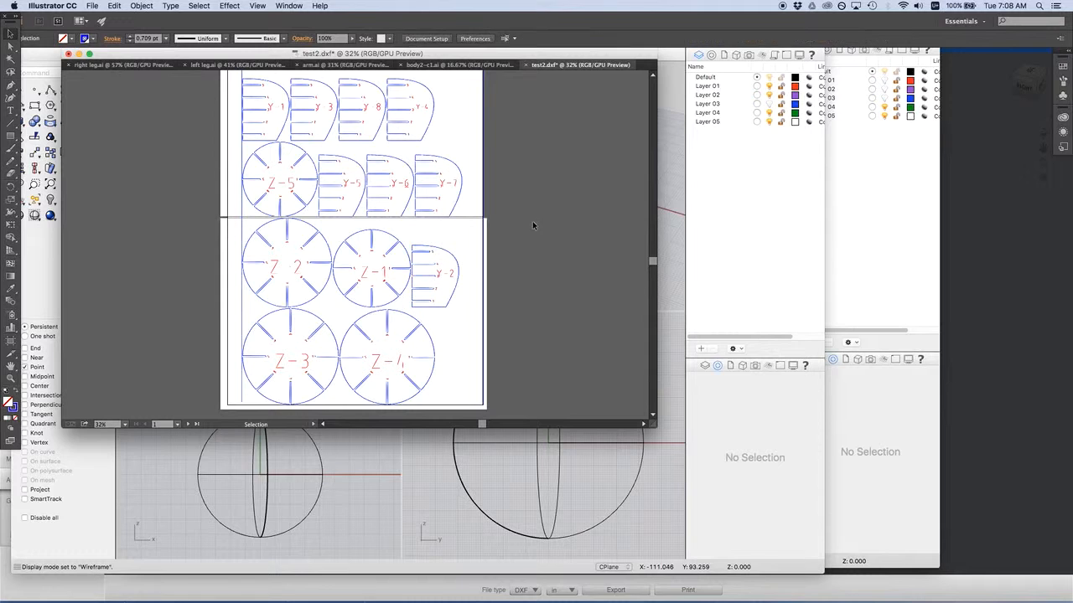
key(super+Tab)
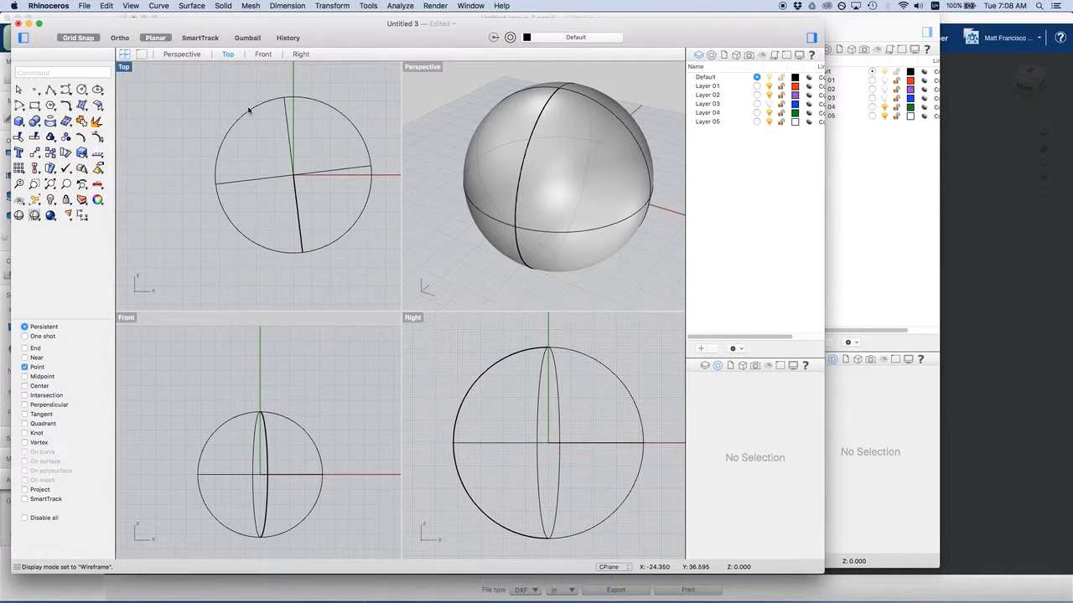
key(super+Tab)
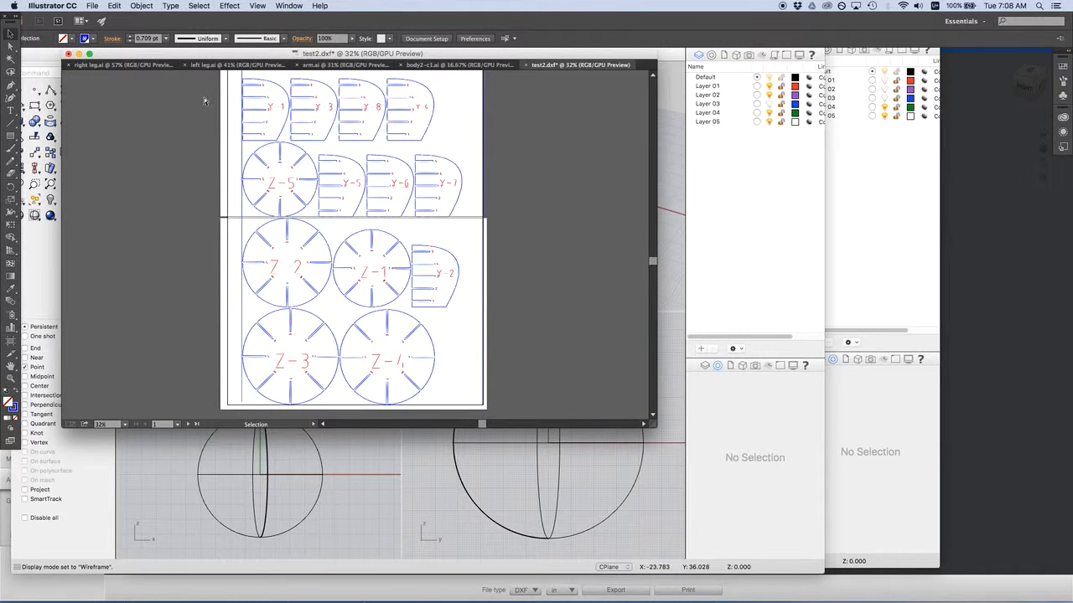
Step: Switch to 123D Make and import vase.stl as the model, discarding the unsaved changes to the test2 document
key(super+Tab)
key(super+Tab)
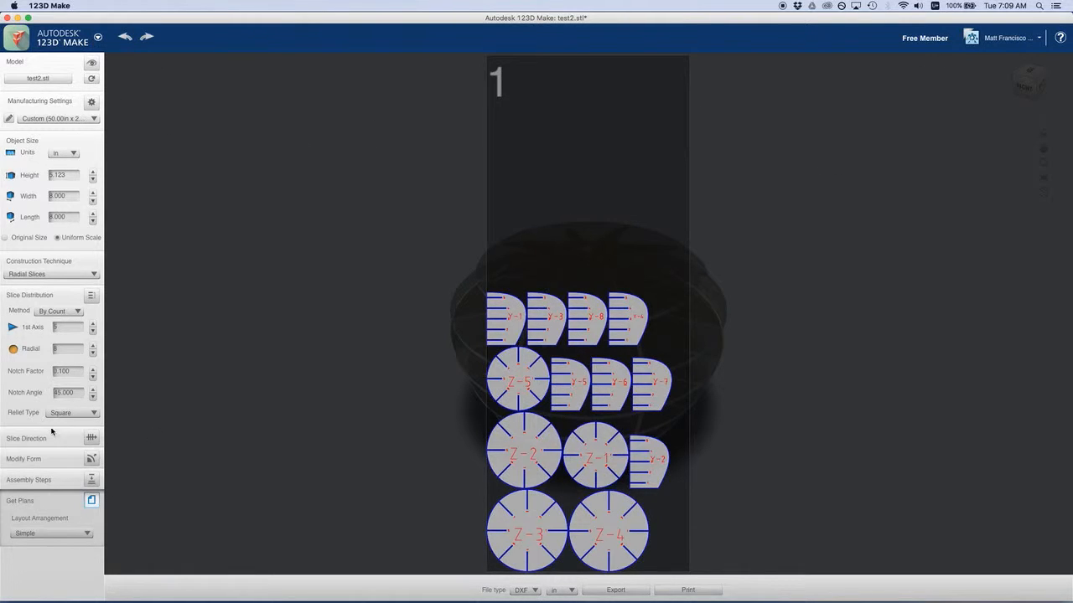
click(48, 81)
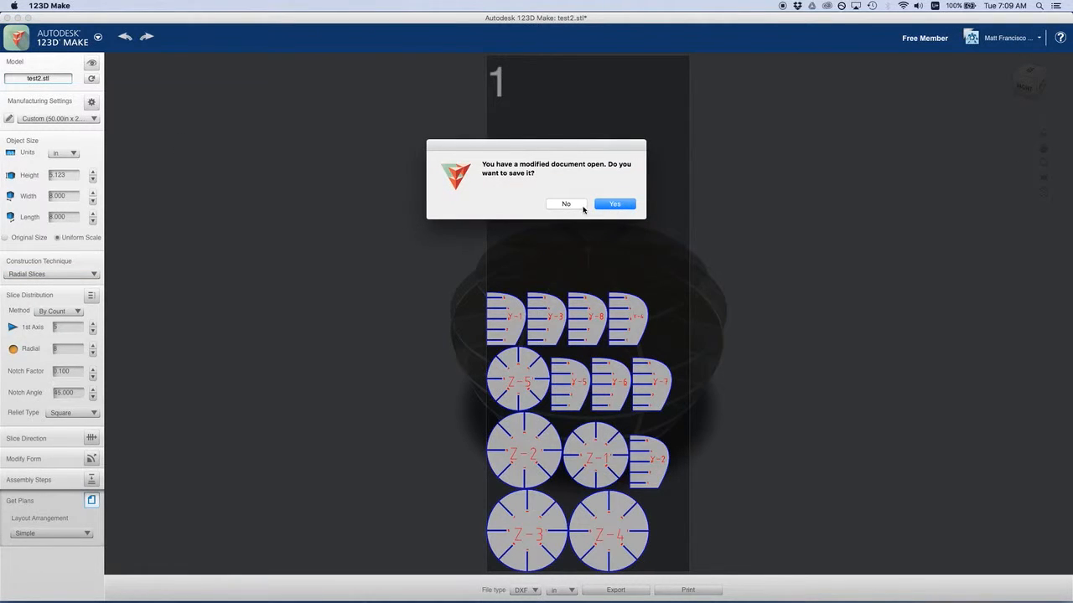
click(576, 206)
click(389, 164)
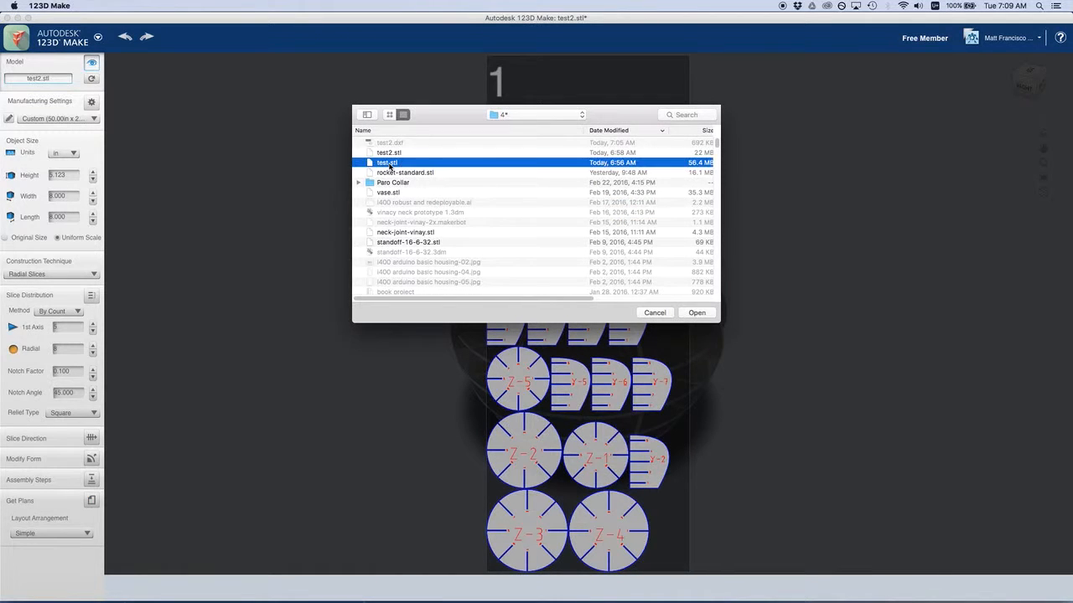
click(389, 154)
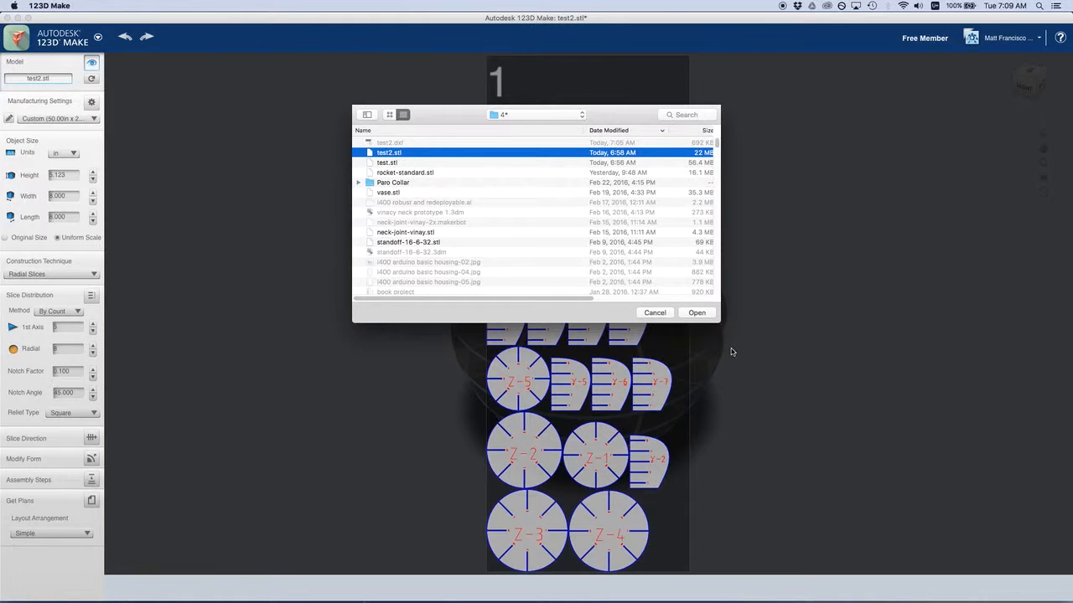
click(401, 194)
click(698, 313)
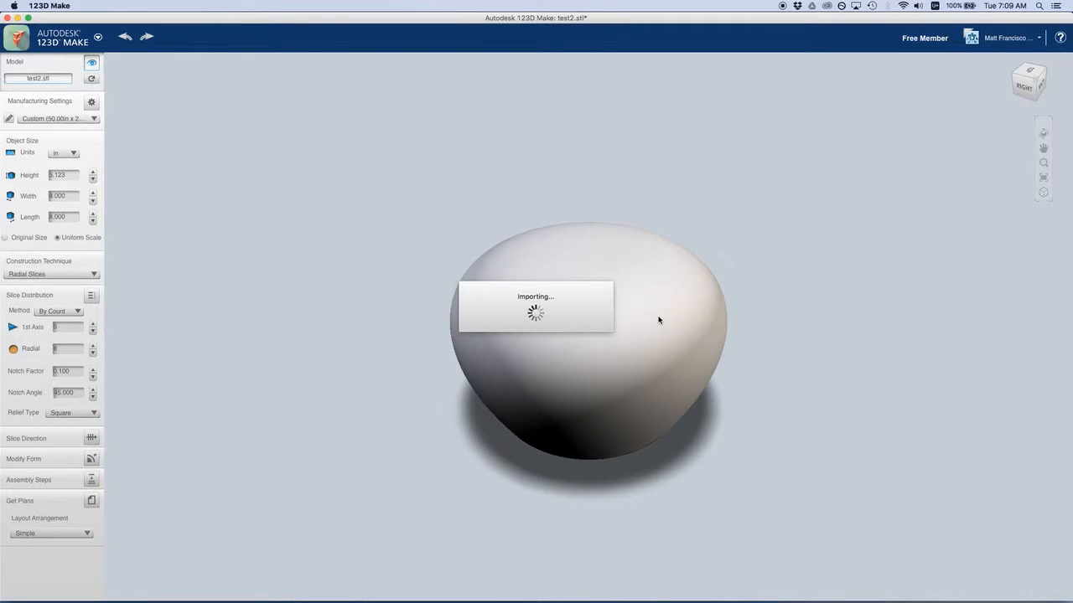
Step: Switch to Rhinoceros, look through its open model windows, and return to Illustrator
key(super+Tab)
key(super+Tab)
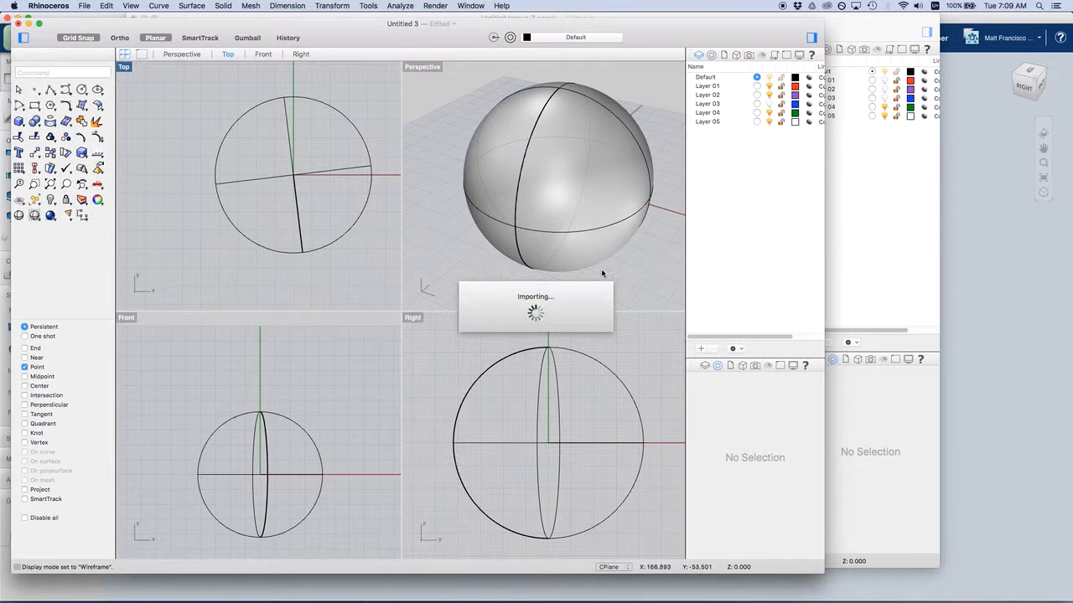
key(super+grave)
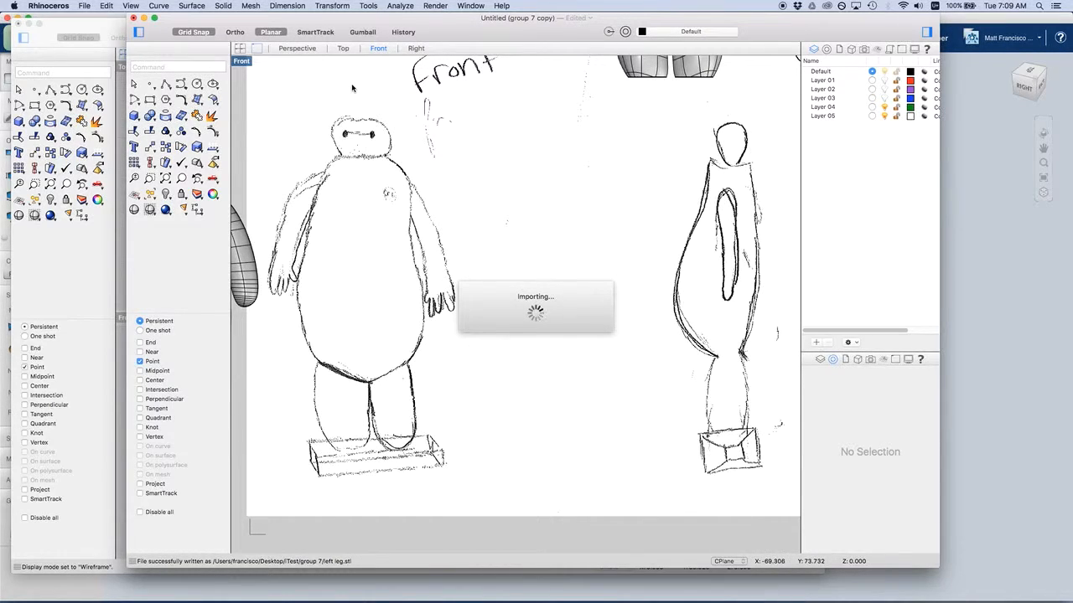
key(super+grave)
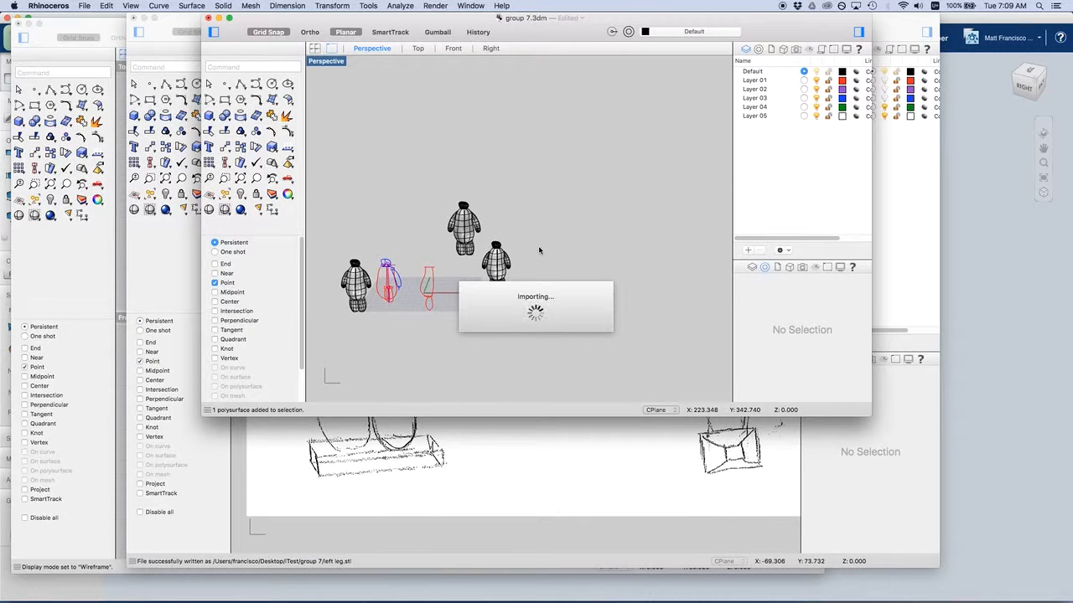
key(super+grave)
key(super+Tab)
key(super+Tab)
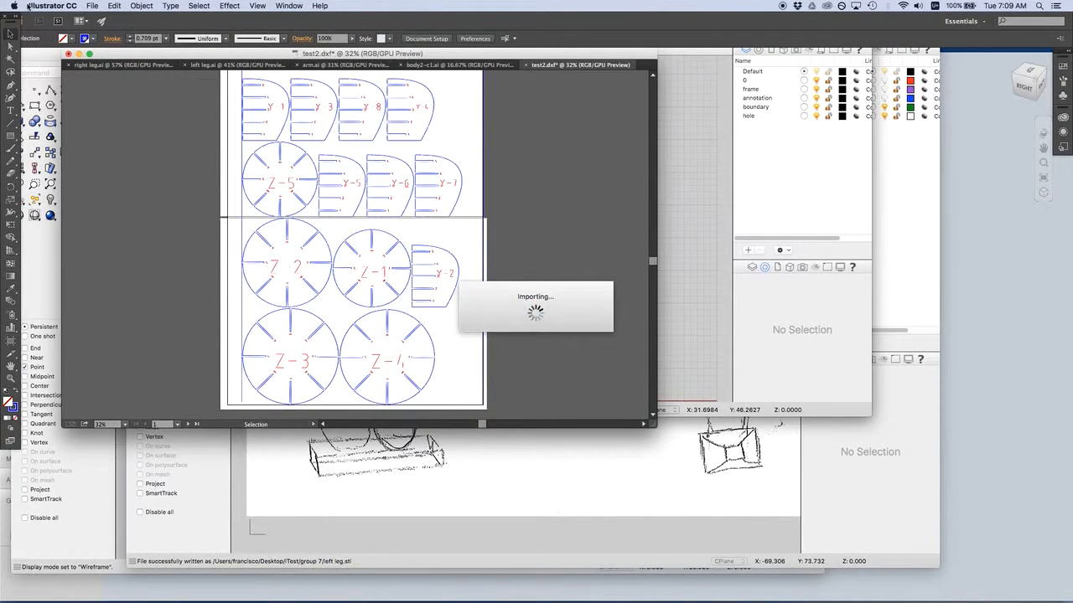
key(super+Tab)
key(super+Tab)
key(super+Tab)
key(super+Tab)
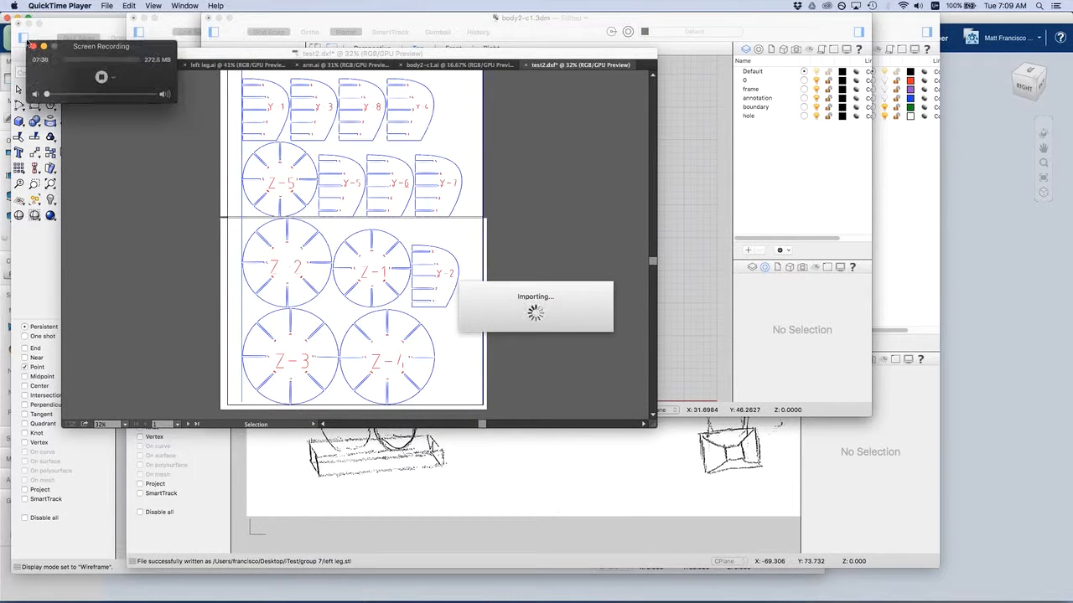